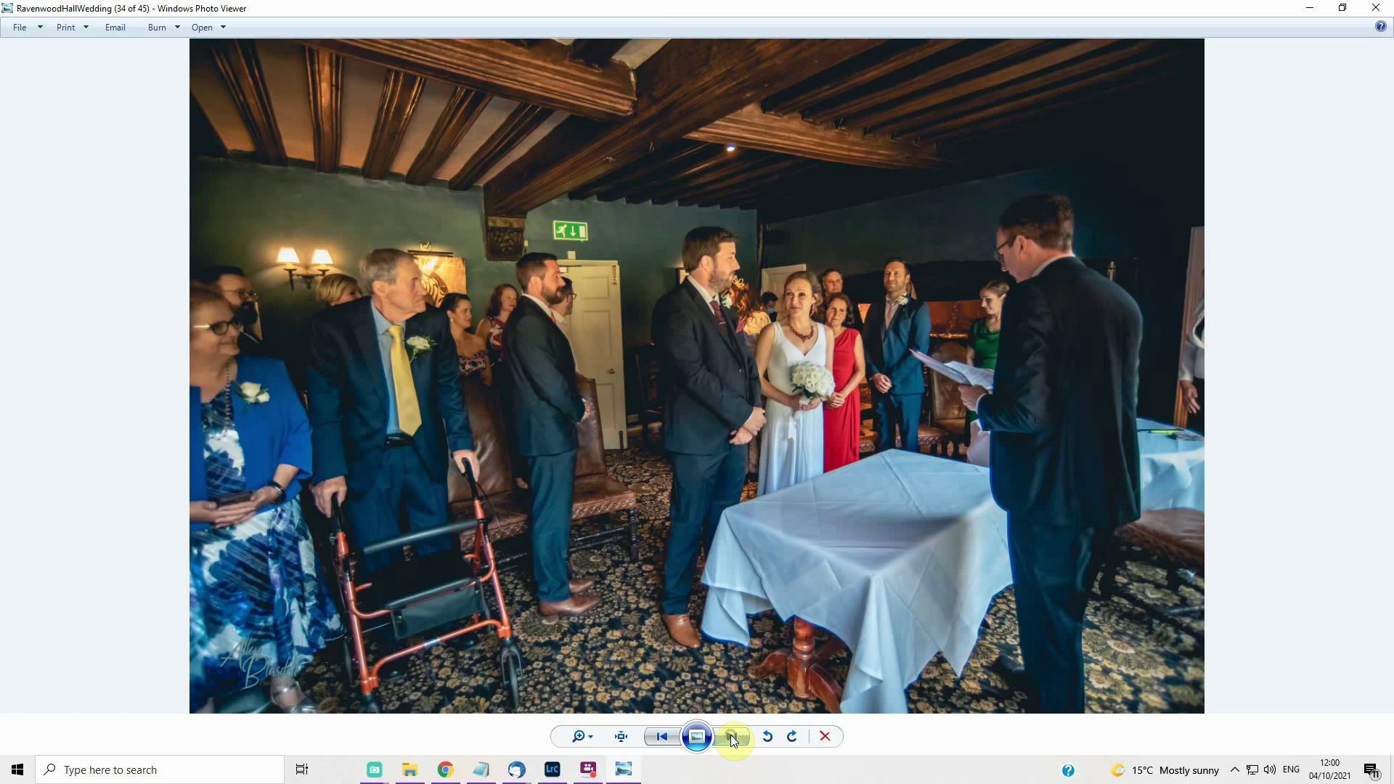
Step: Browse the RavenwoodHallWedding photos from number 34 through number 39
click(730, 735)
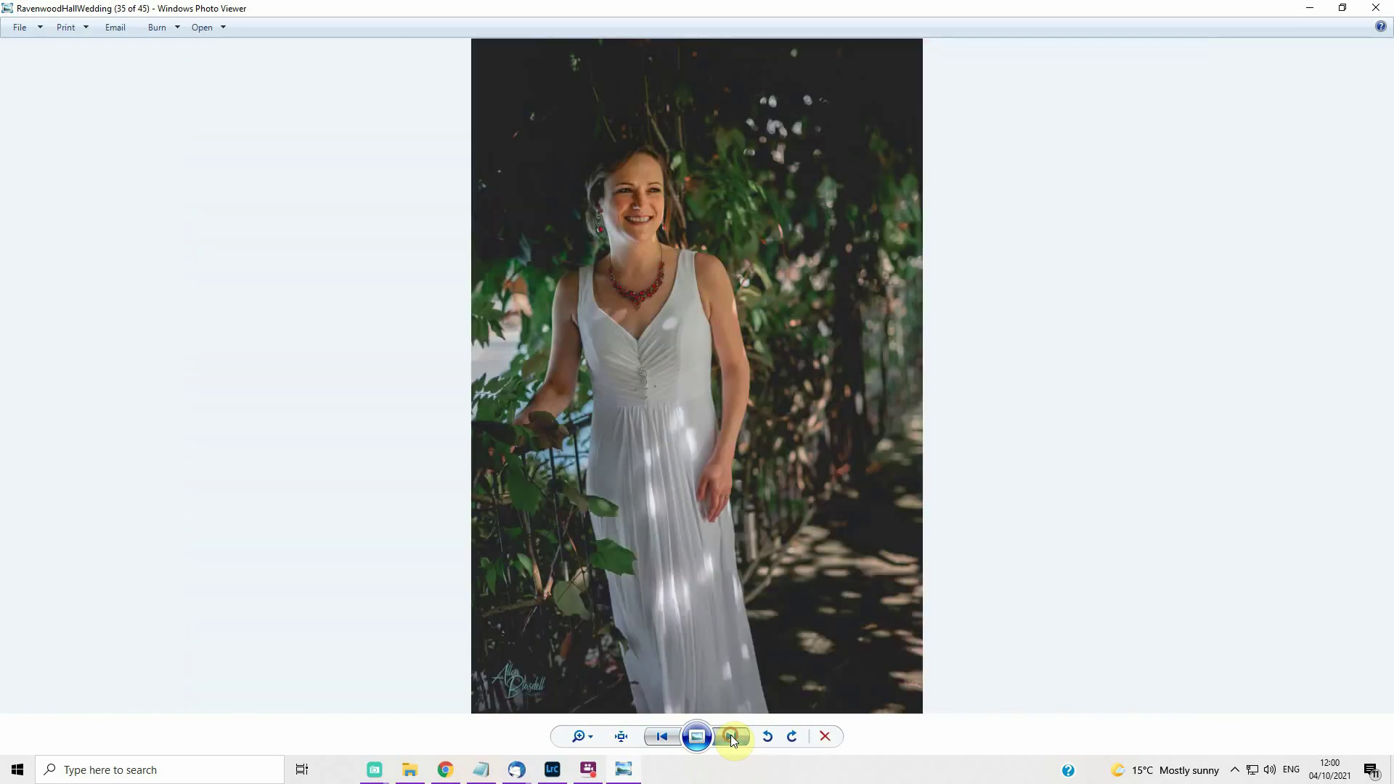
click(730, 735)
click(730, 734)
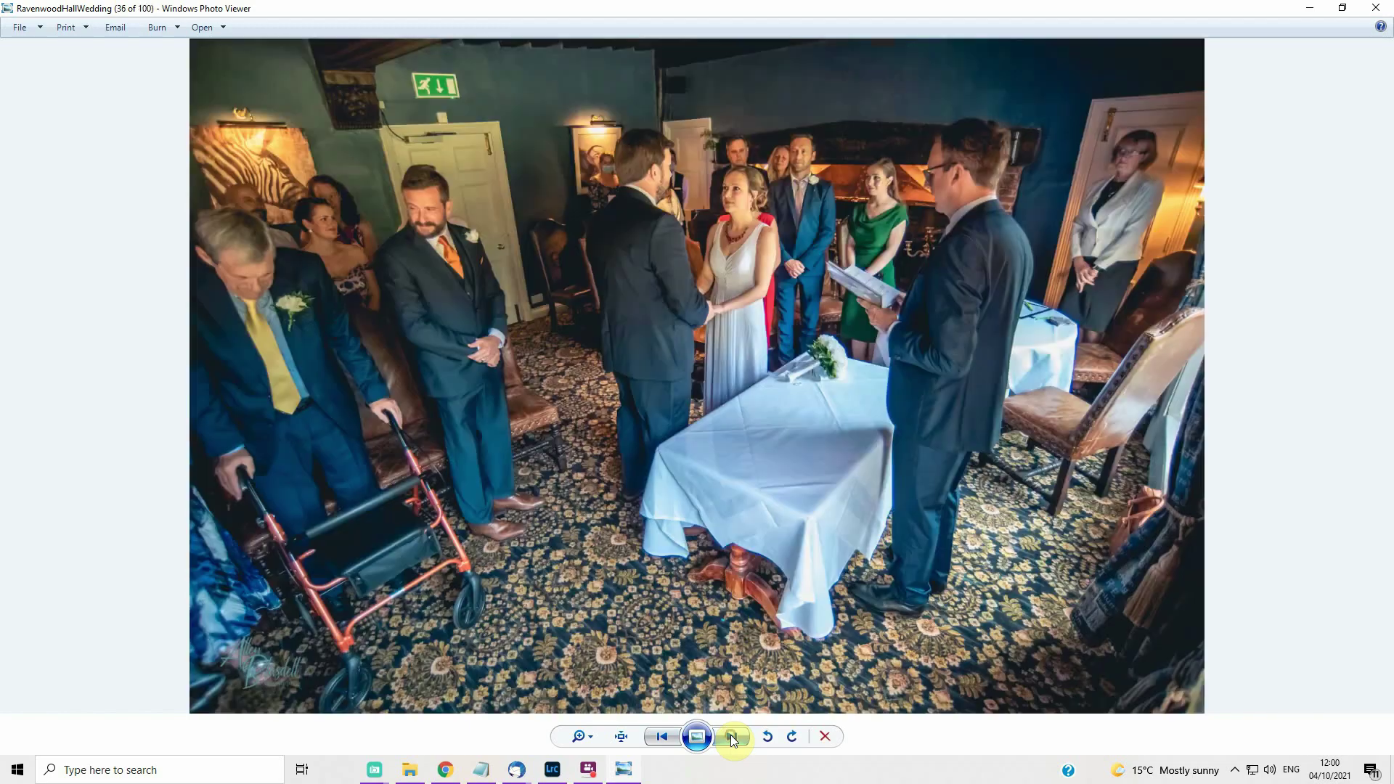
click(731, 734)
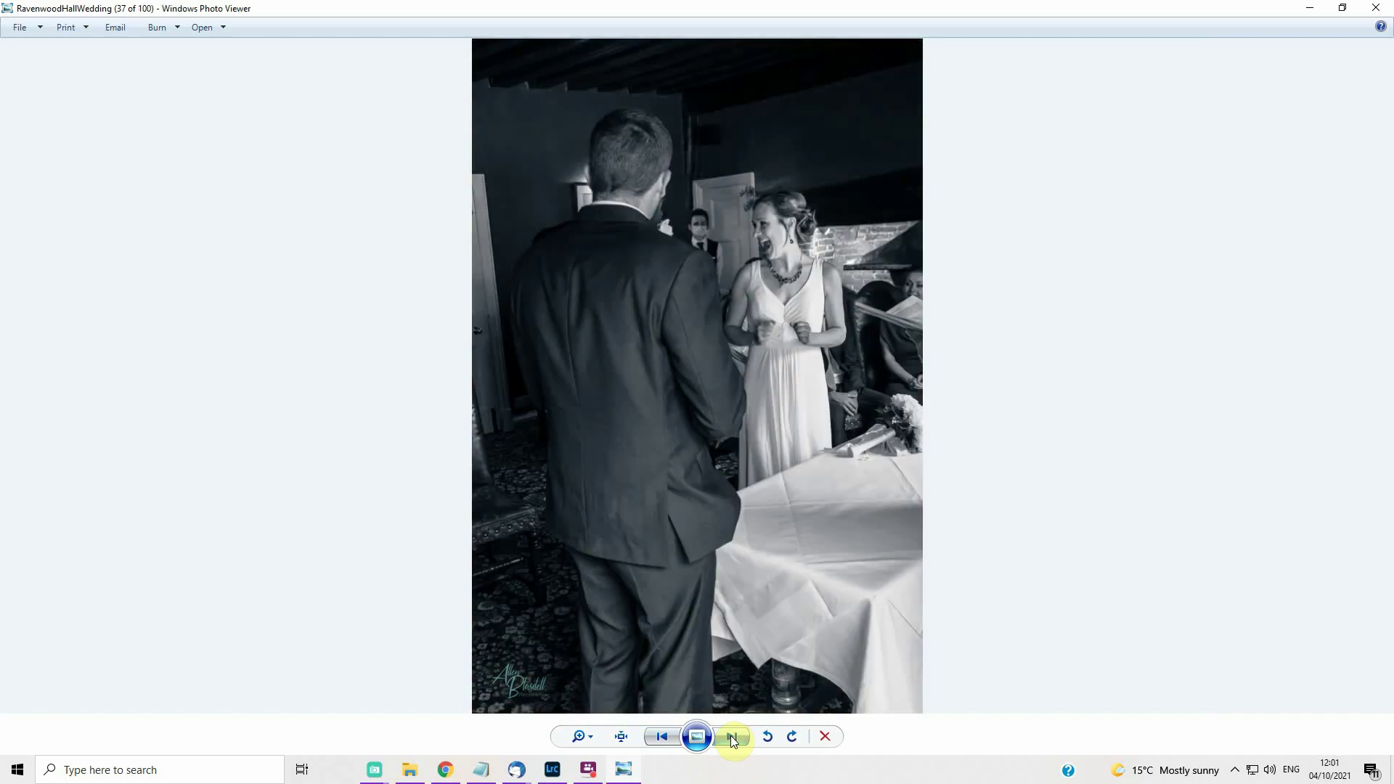
click(730, 734)
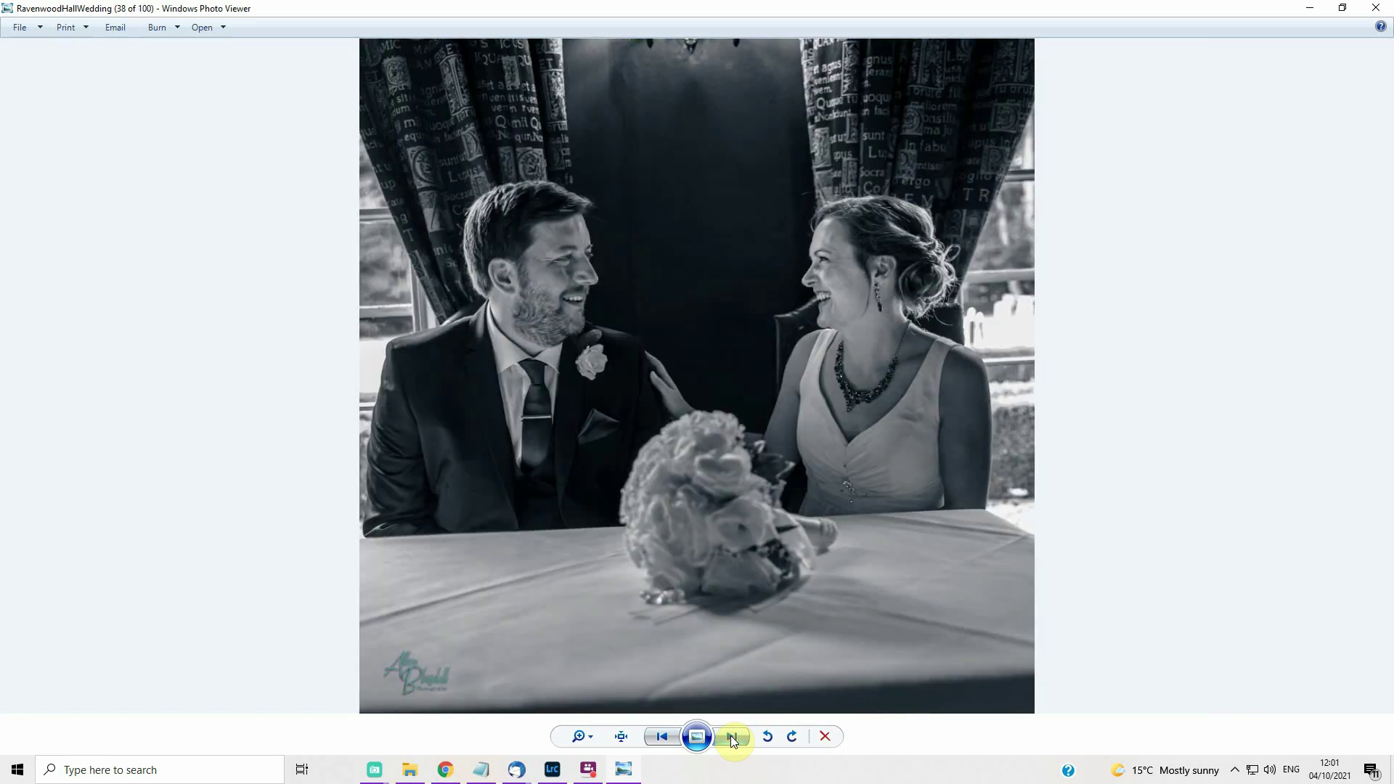
click(730, 735)
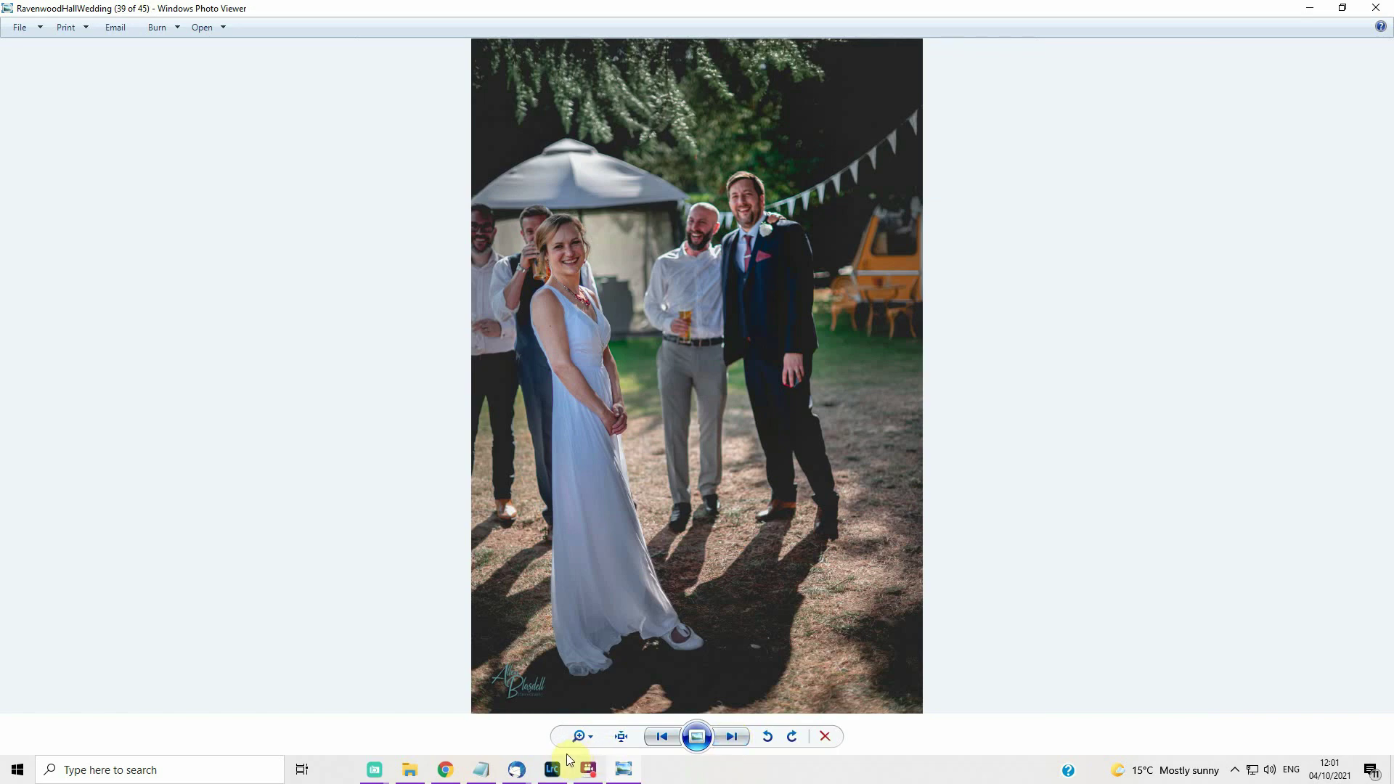
Step: Switch to Lightroom Classic and compare the windowsill photos ZZ5_1414.NEF and ZZ5_1415.NEF at full-frame view
mouse_move(554, 775)
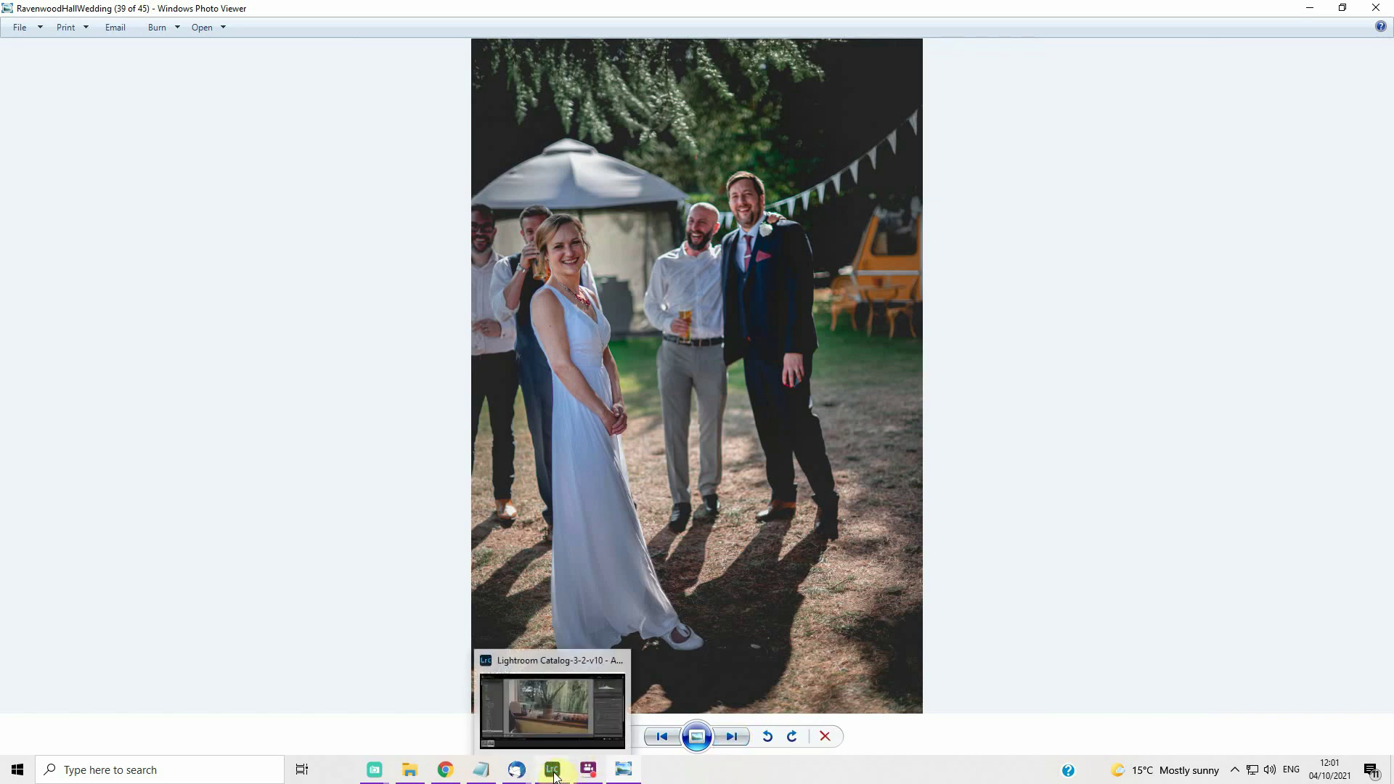
click(555, 690)
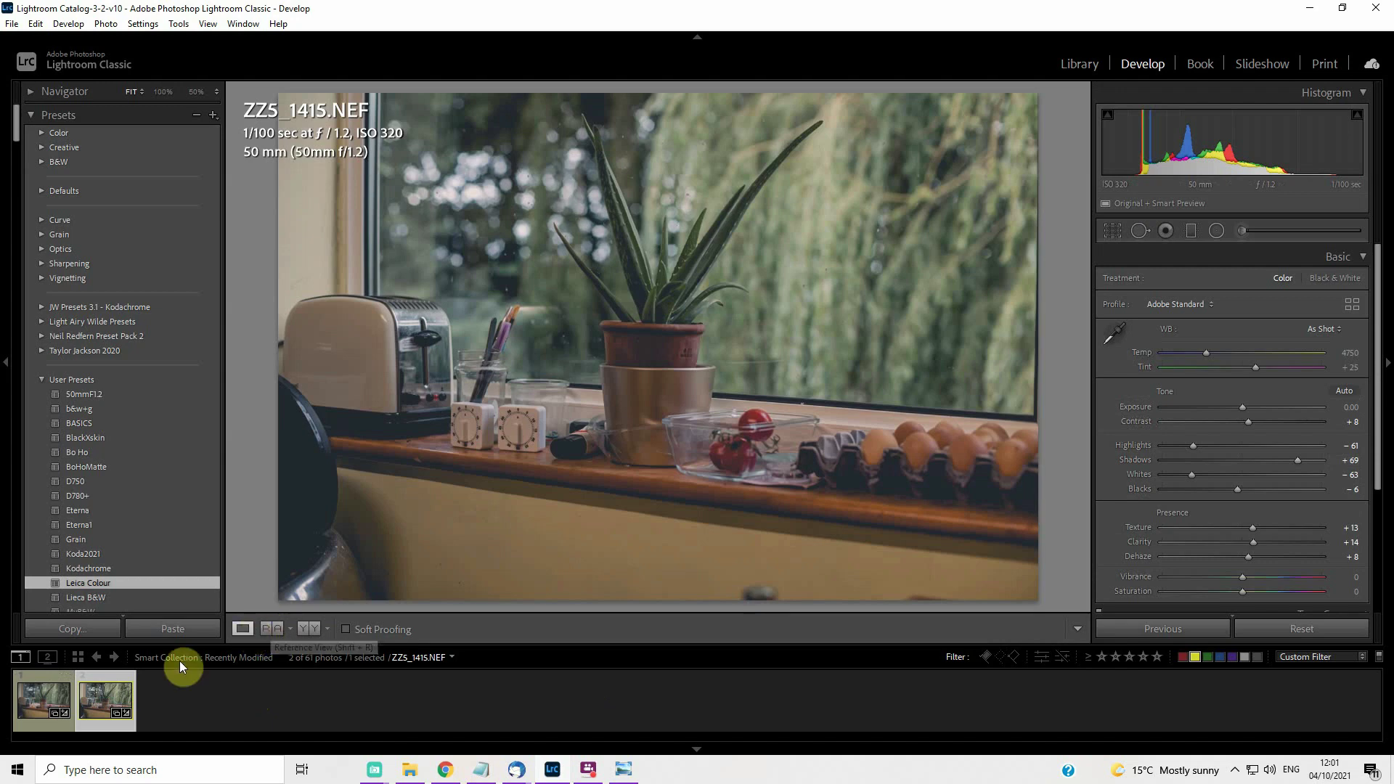
click(49, 674)
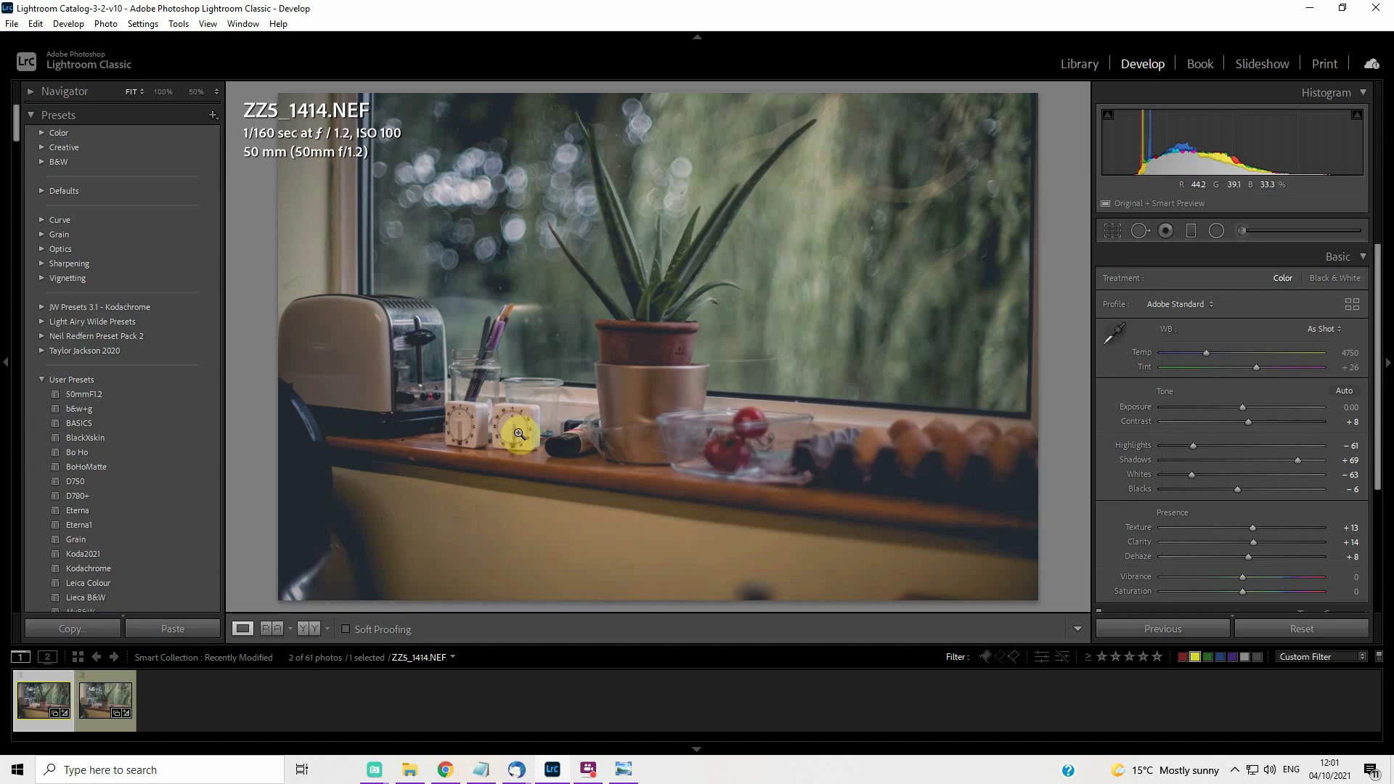
click(99, 677)
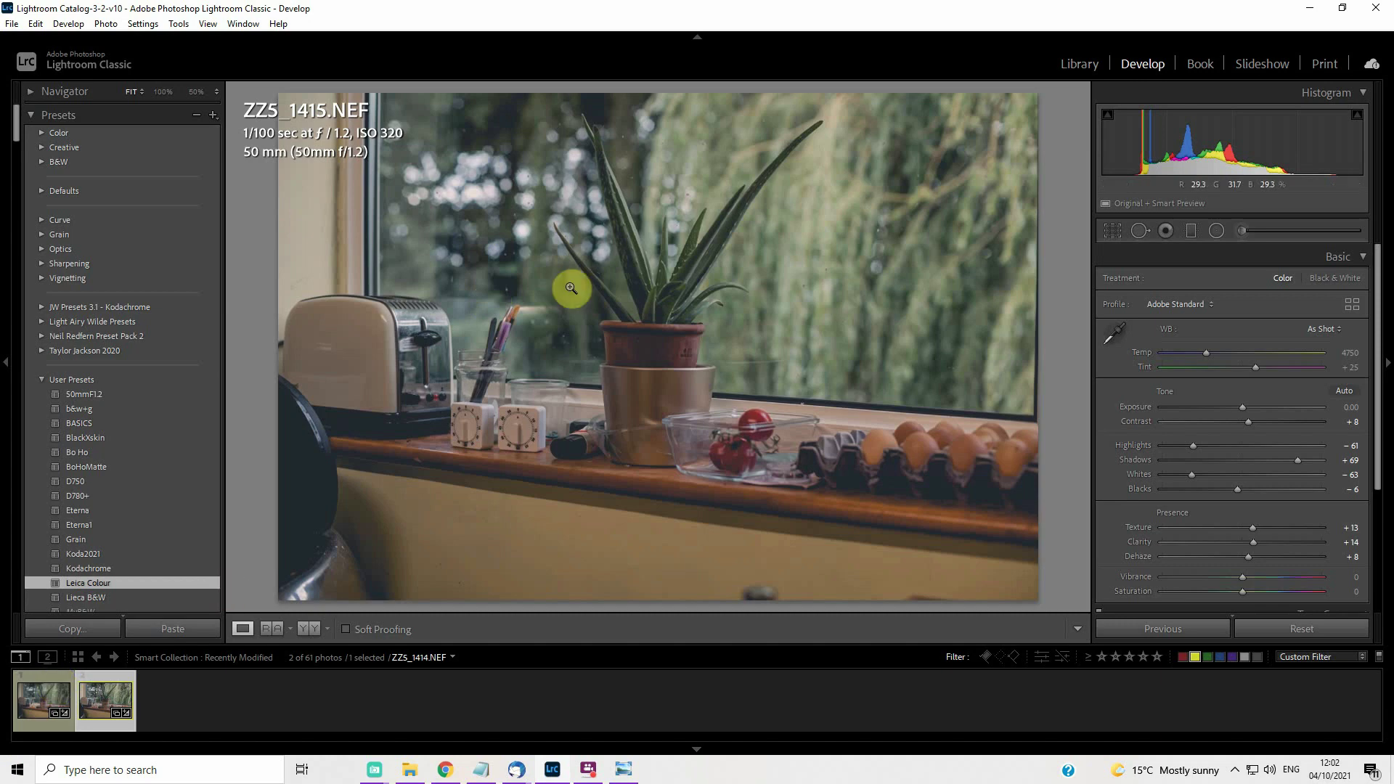
Step: Compare the background bokeh around the plant's leaf tip at 100% in ZZ5_1415.NEF and ZZ5_1414.NEF
click(555, 232)
drag(582, 274, 837, 547)
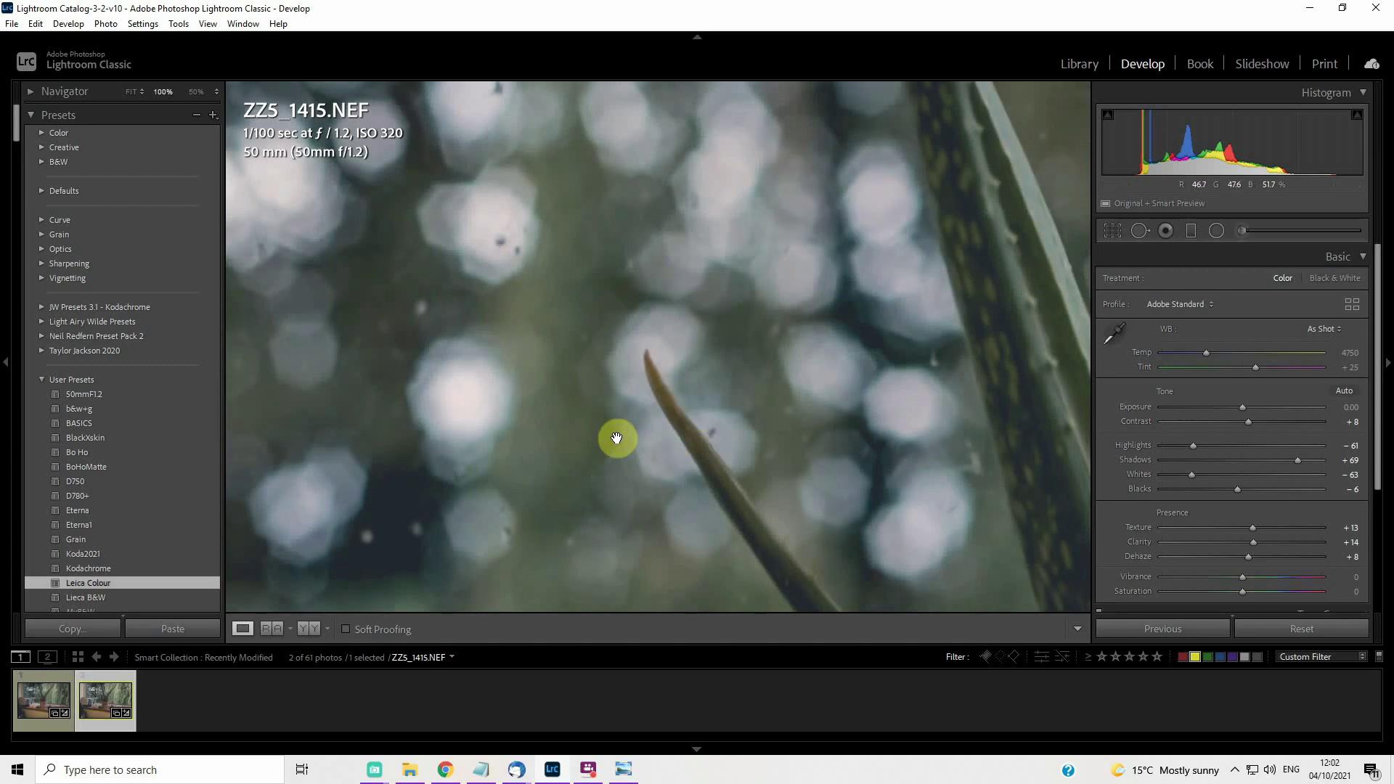
click(51, 678)
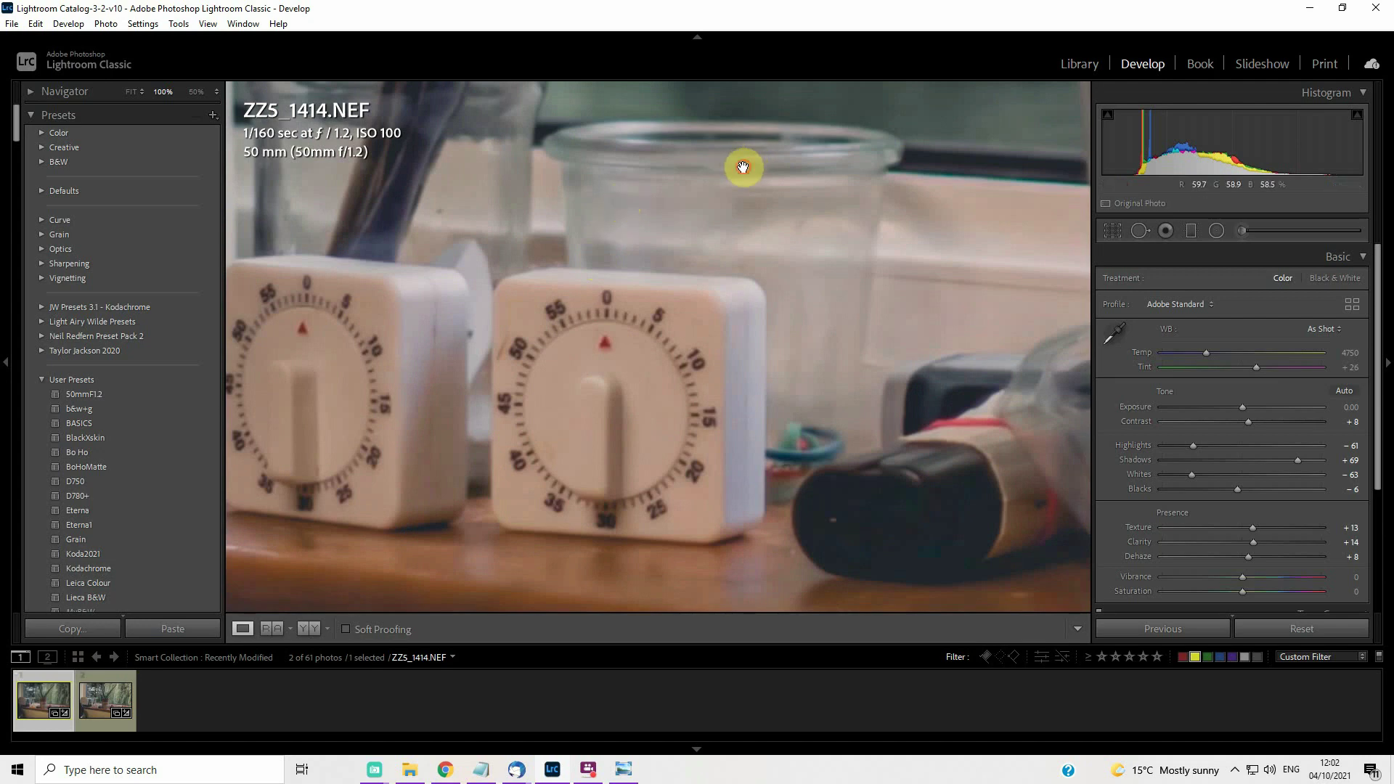
click(648, 563)
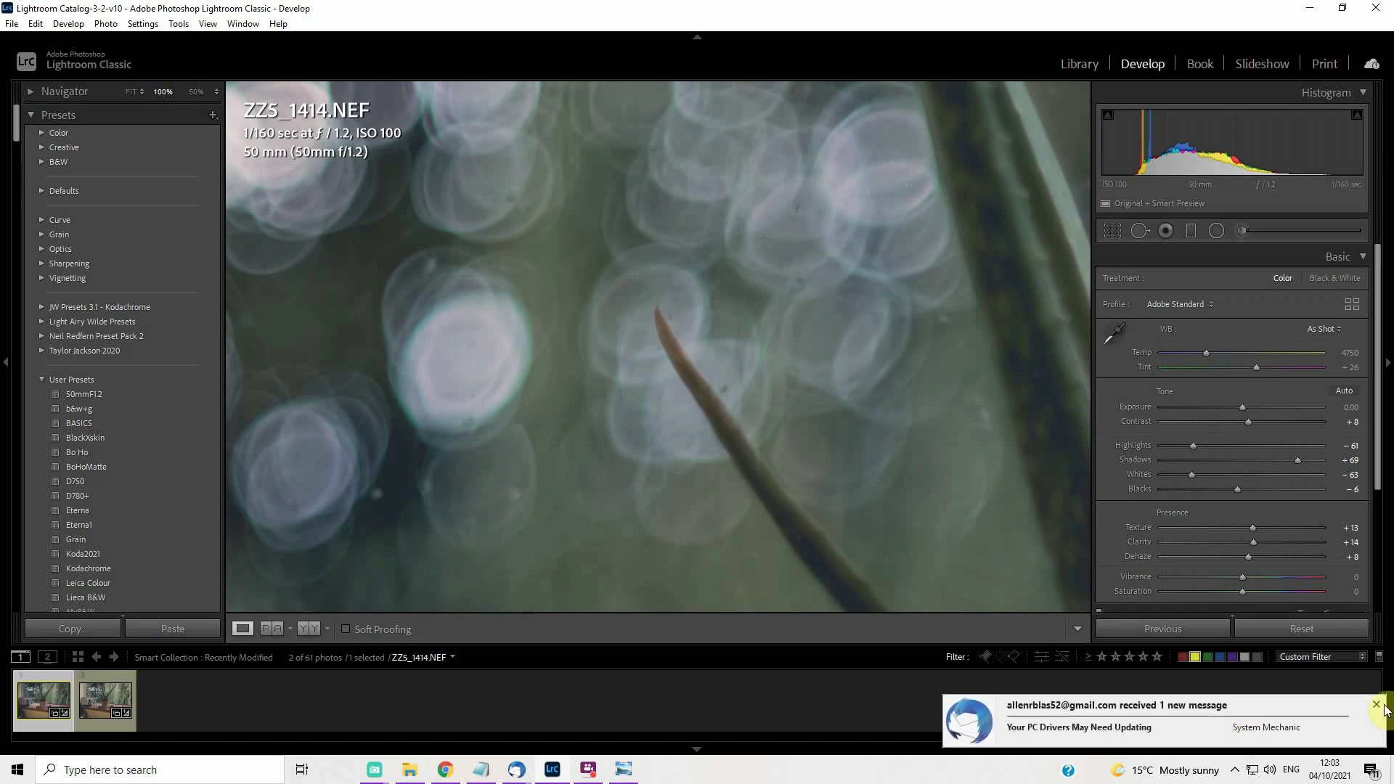
click(1377, 704)
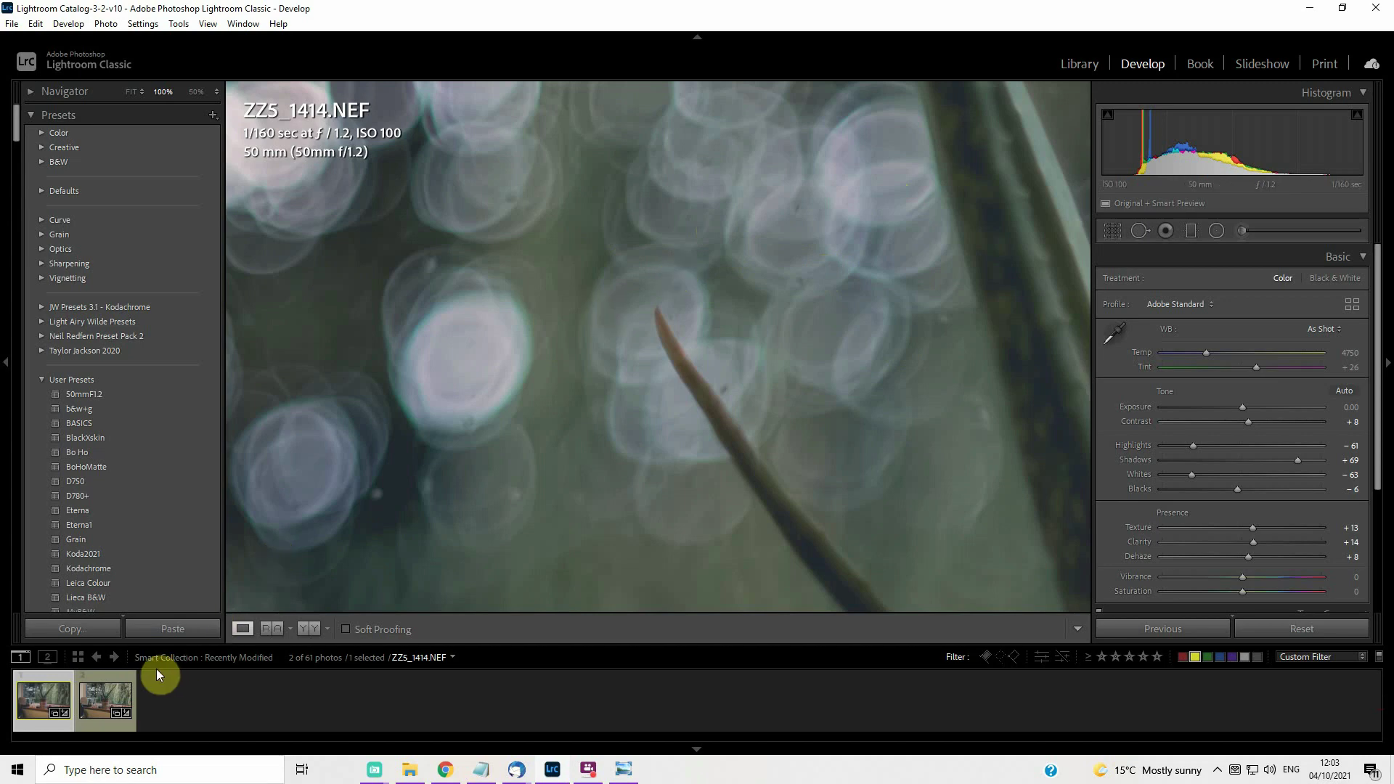
click(102, 677)
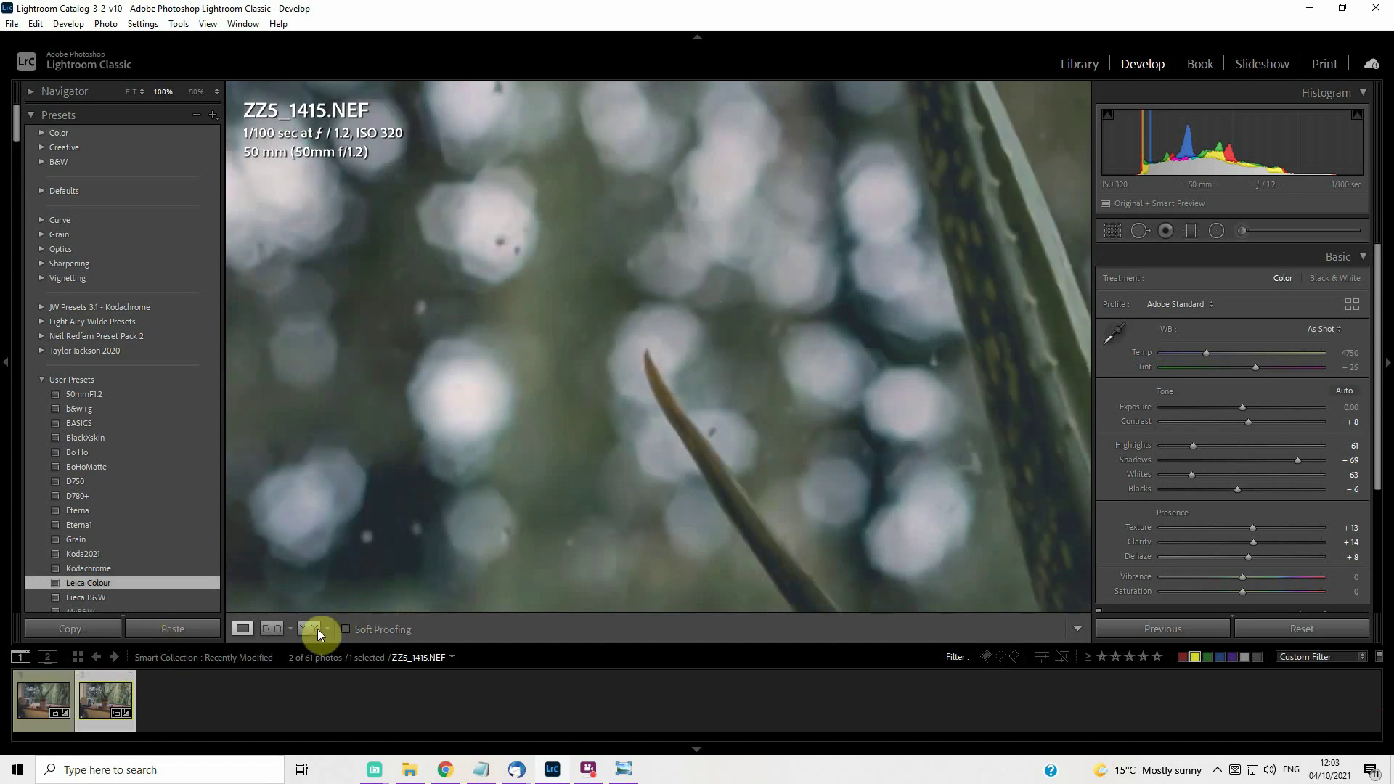
click(596, 313)
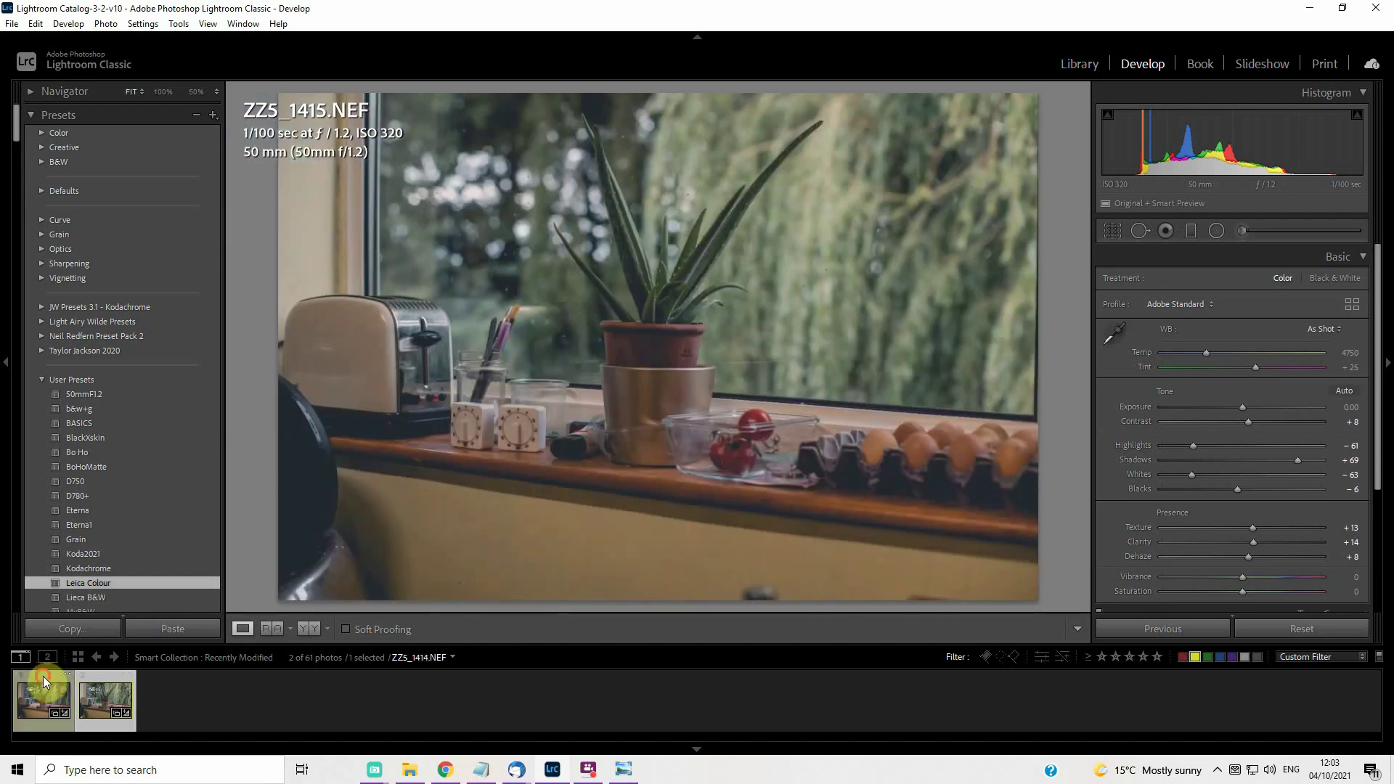
Step: Reset the develop settings of both ZZ5_1414.NEF and ZZ5_1415.NEF
click(42, 676)
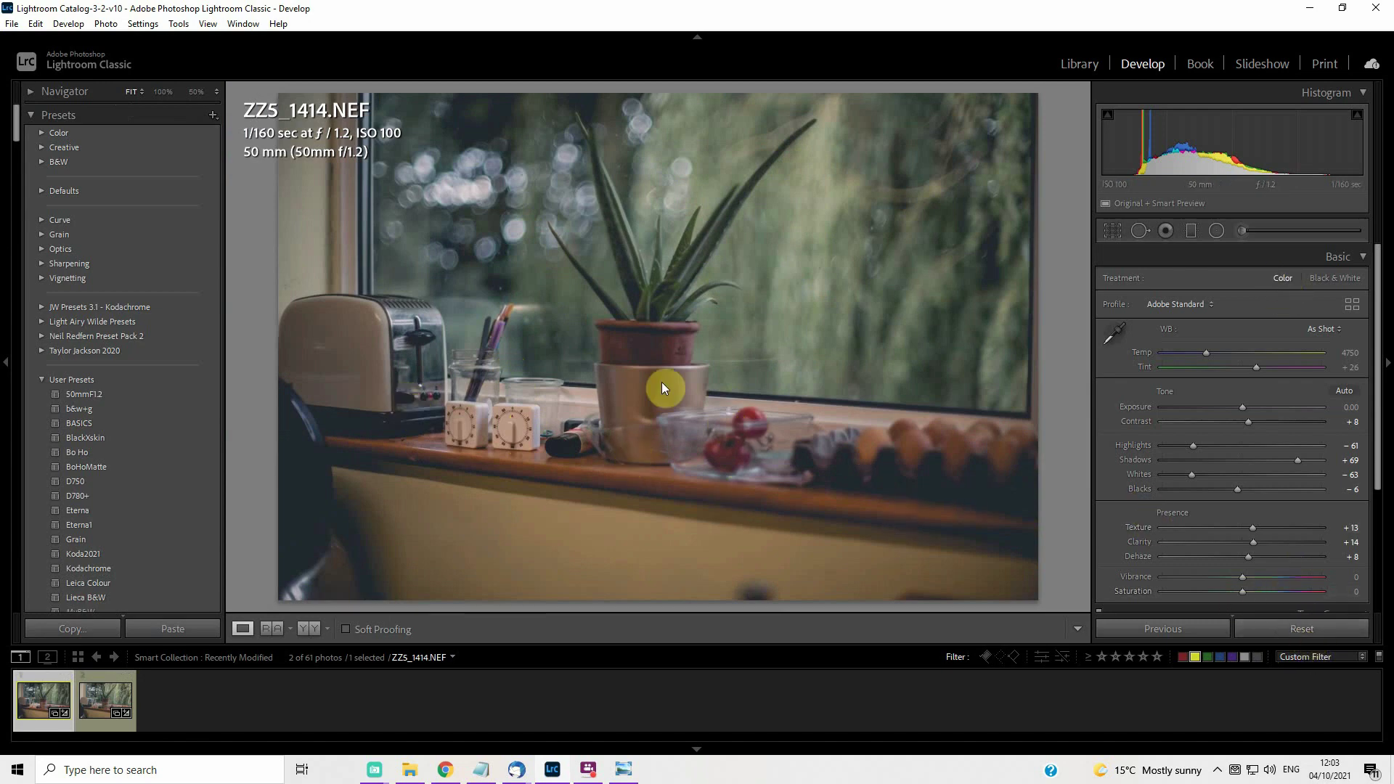
click(1300, 629)
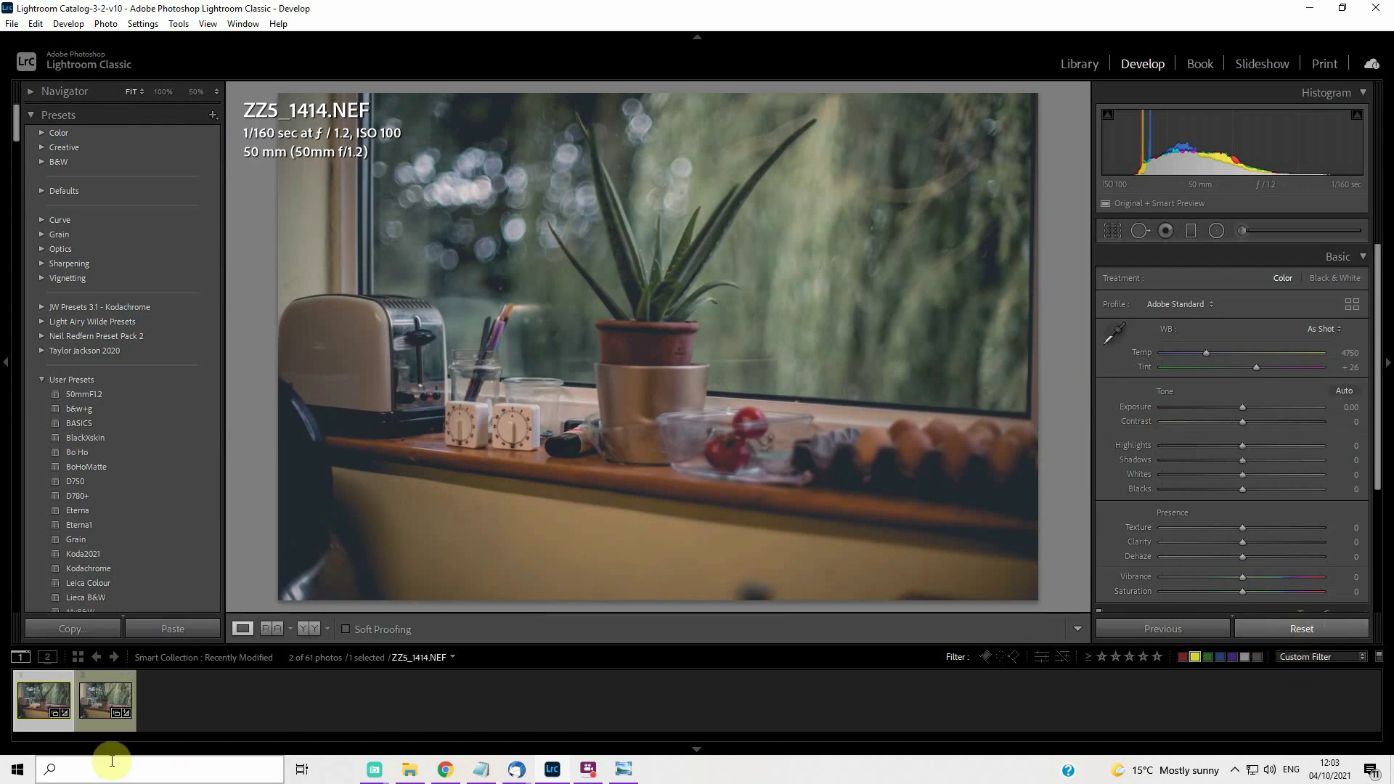
click(96, 729)
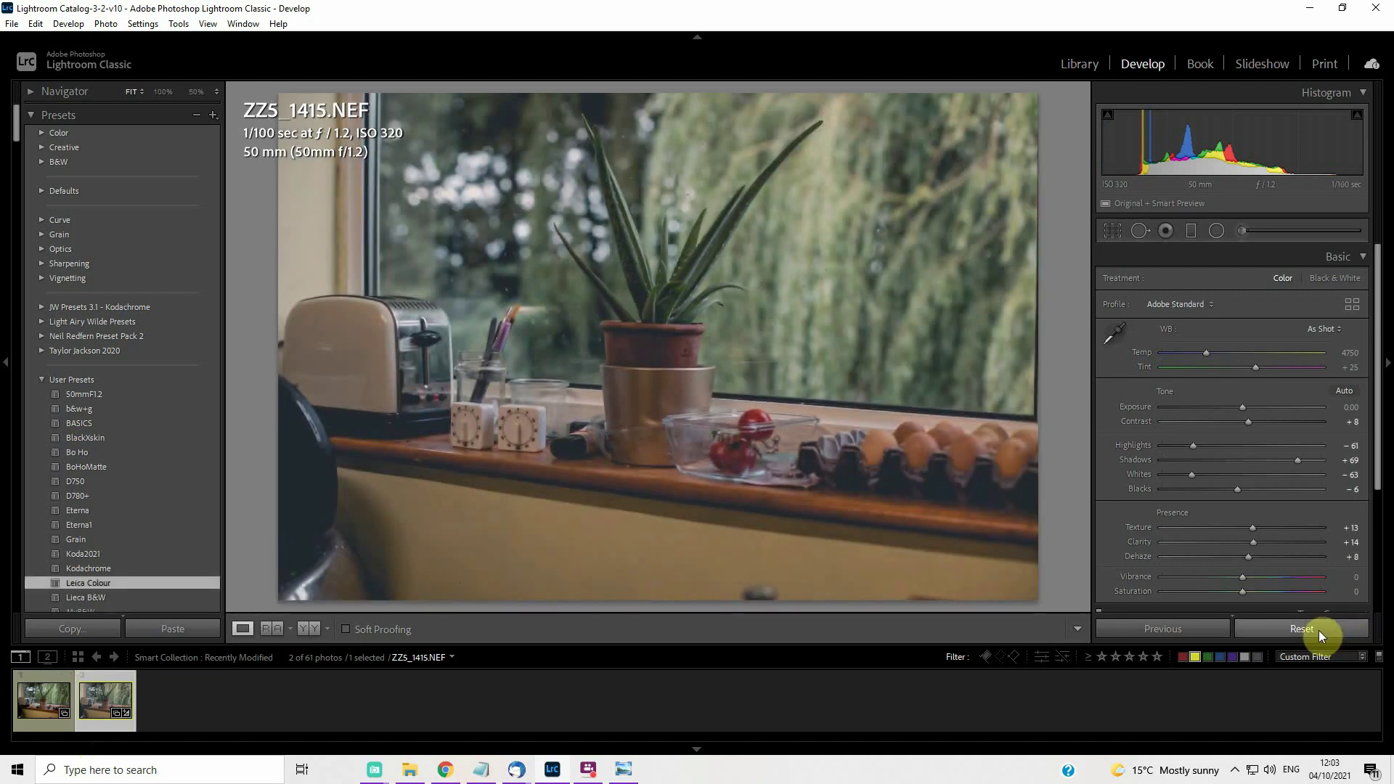
click(1312, 629)
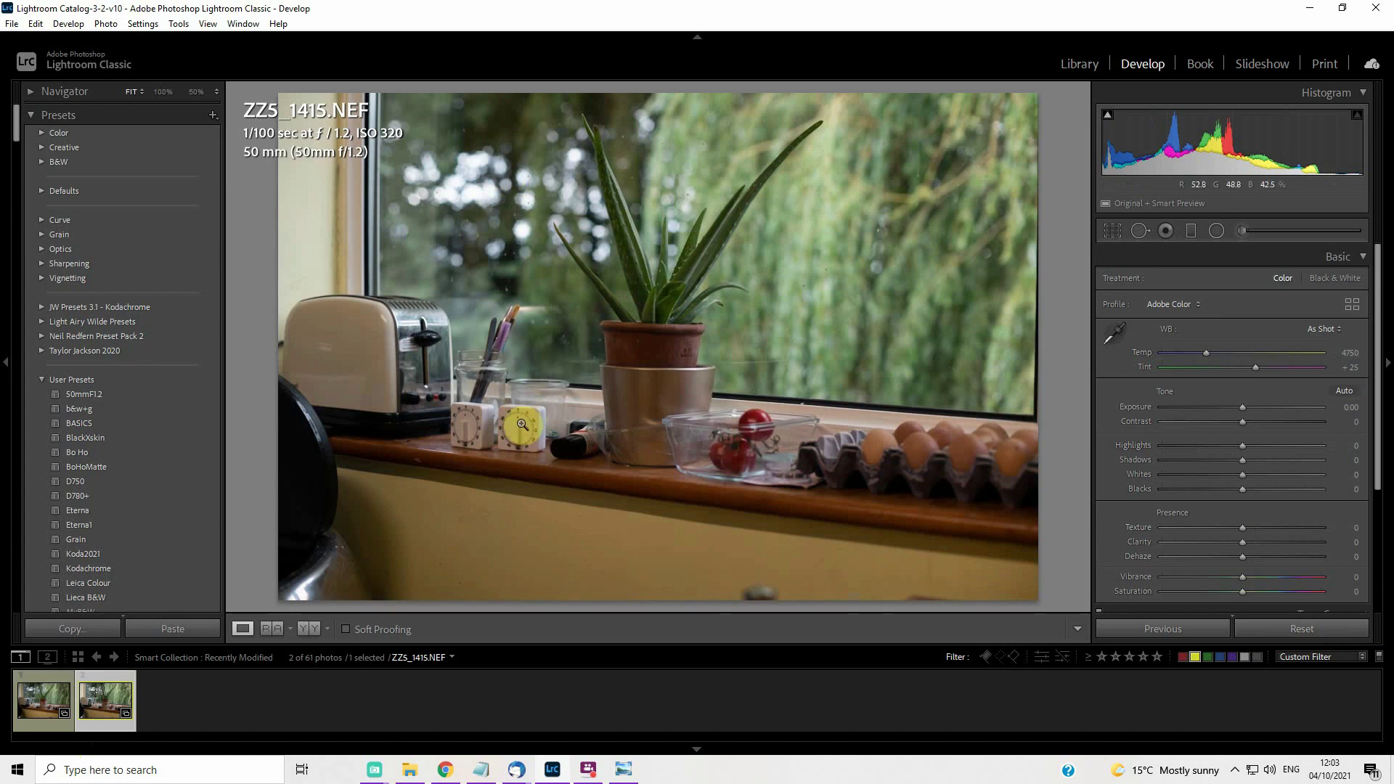
Step: Compare the sharpness of the kitchen timers at 100% in the unedited ZZ5_1414.NEF and ZZ5_1415.NEF
click(32, 678)
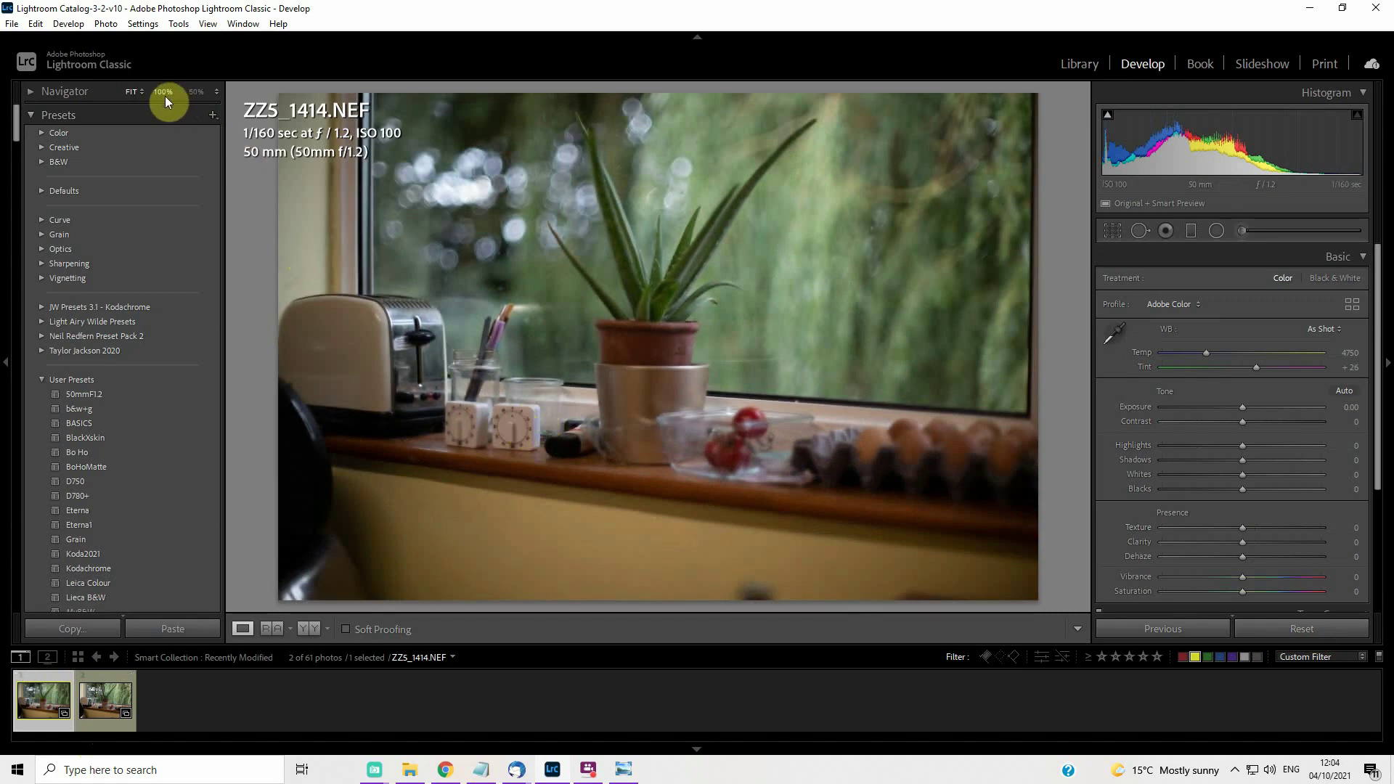
click(516, 435)
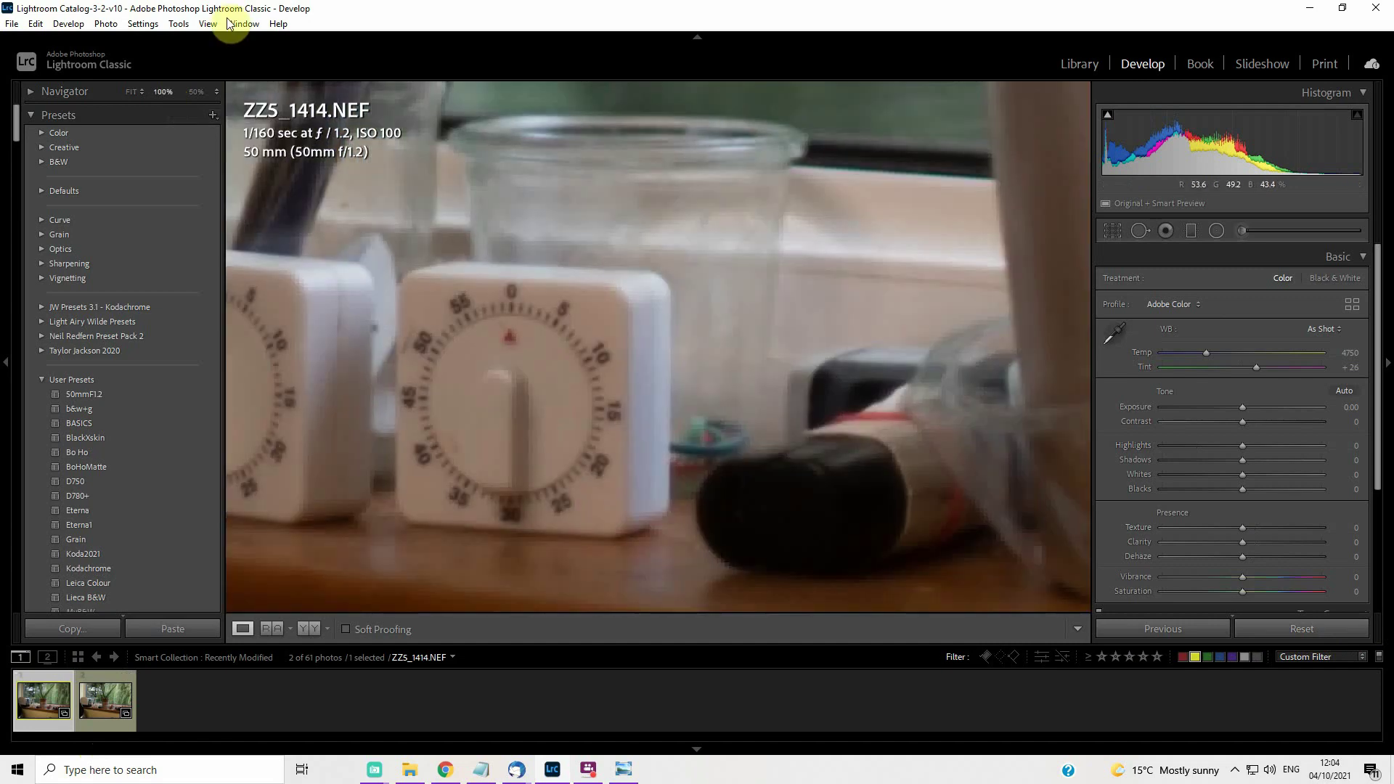
drag(532, 404, 654, 355)
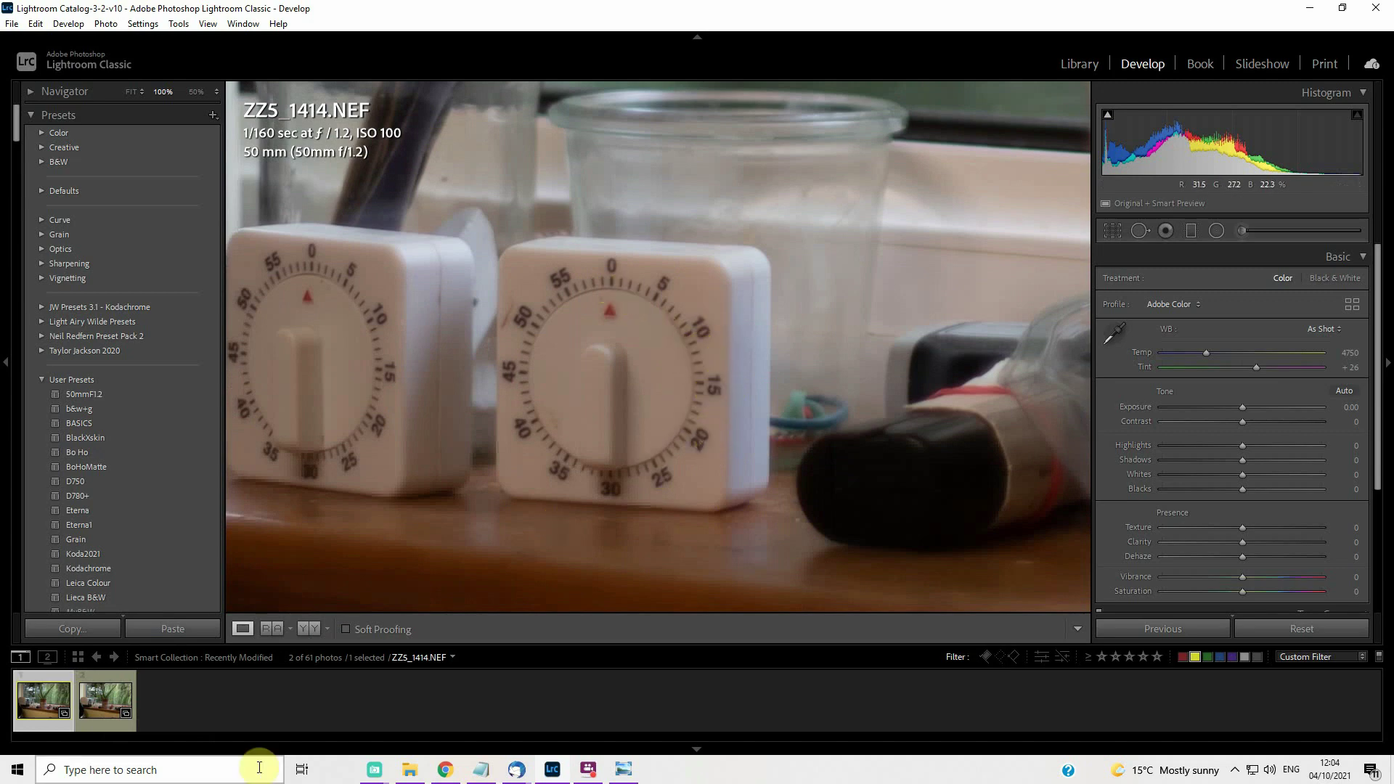
click(99, 725)
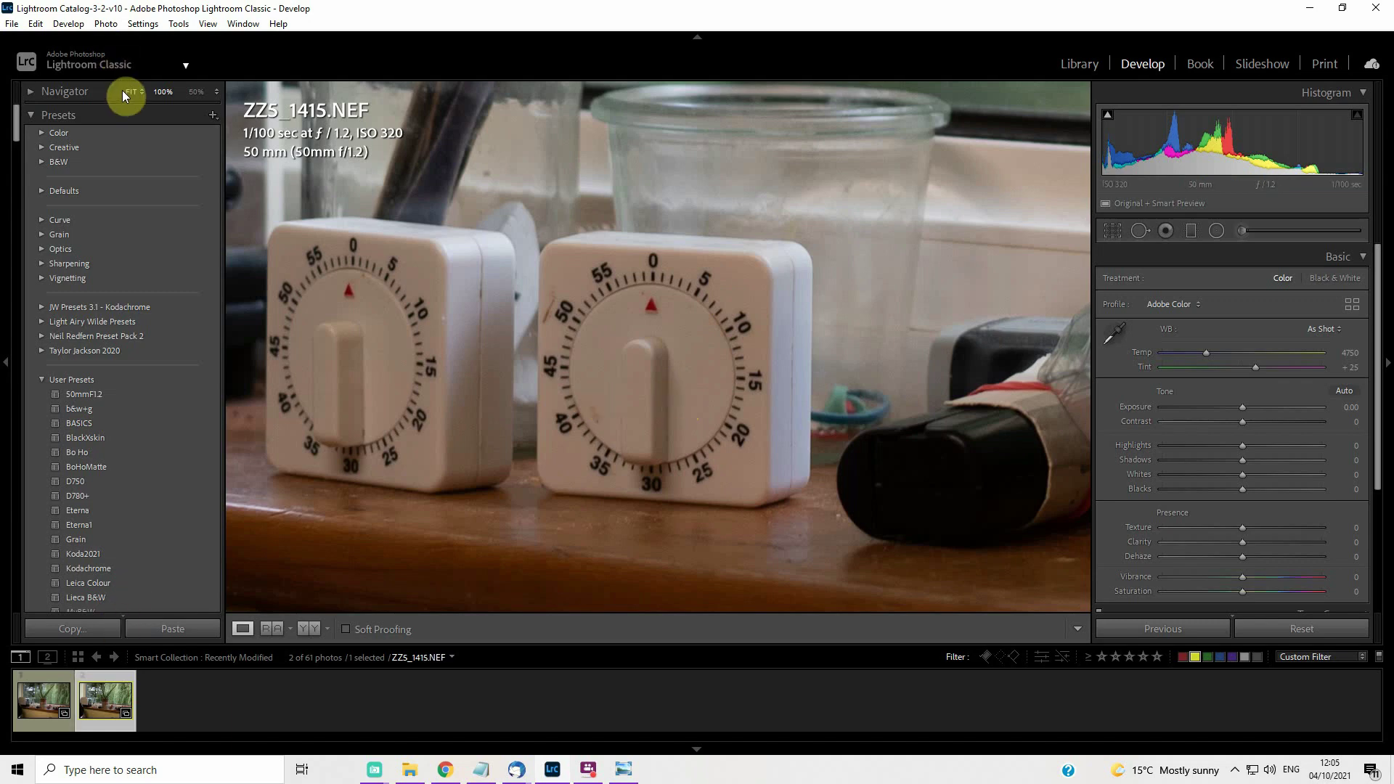
Step: Apply the Leica Colour user preset to ZZ5_1414.NEF
click(42, 698)
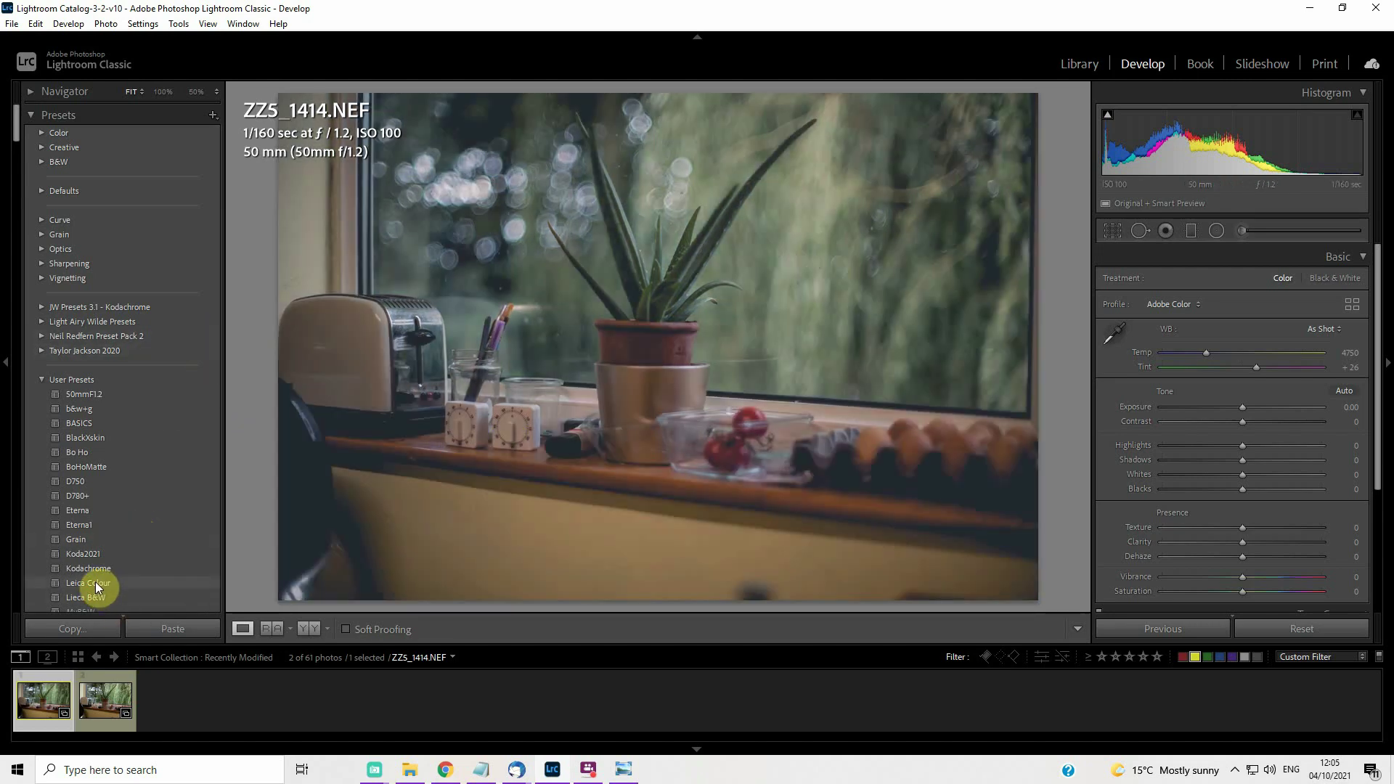
click(94, 582)
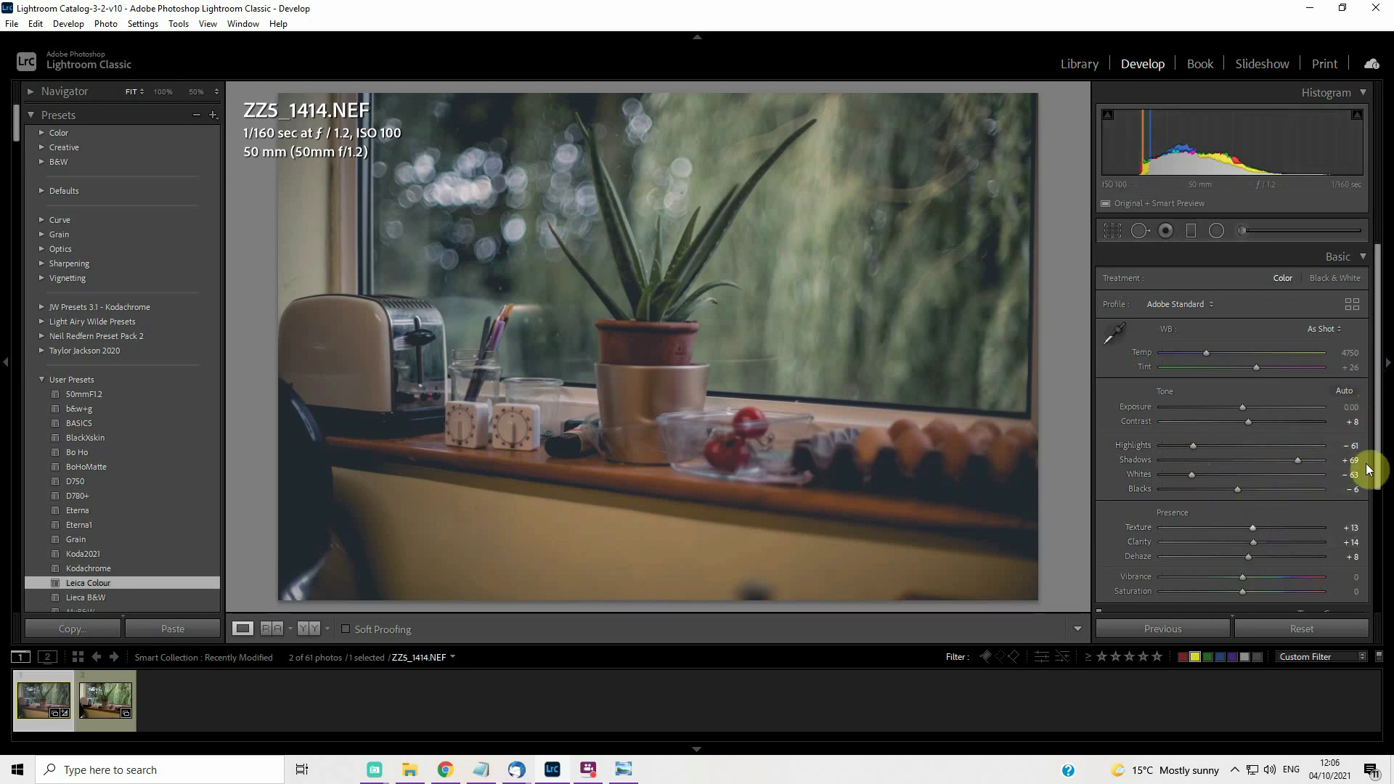
Step: Examine the preset's vignetting, sharpening, noise reduction and HSL colour settings on ZZ5_1414.NEF
drag(1380, 420, 1380, 536)
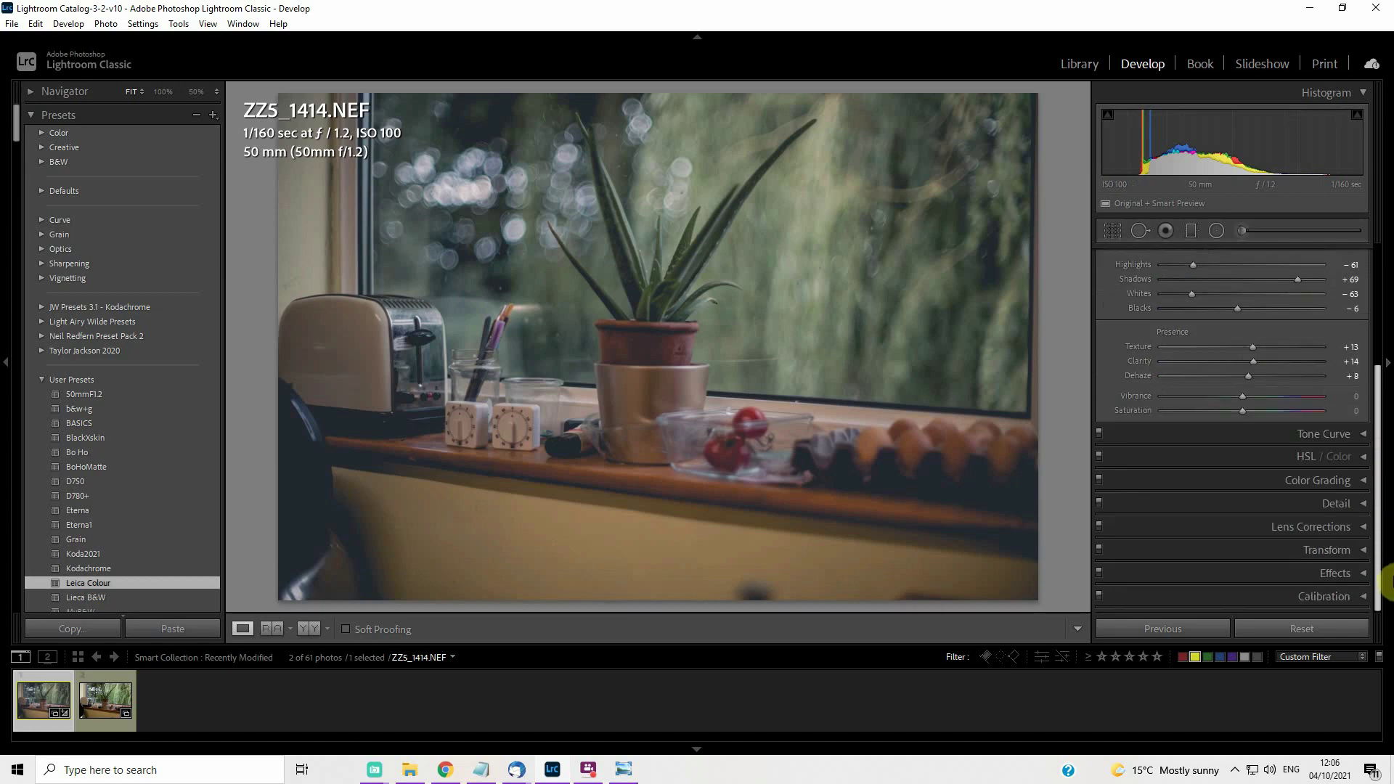
click(1372, 573)
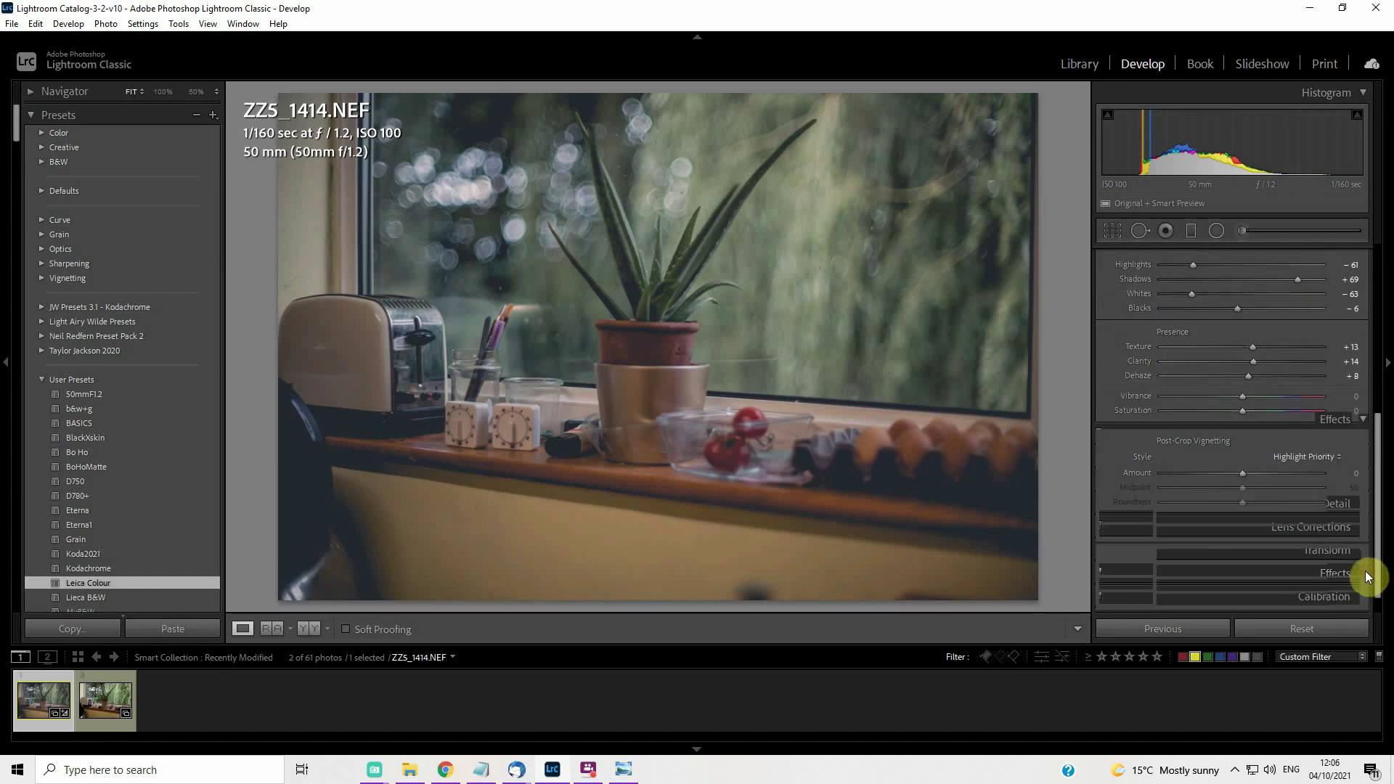
click(1362, 424)
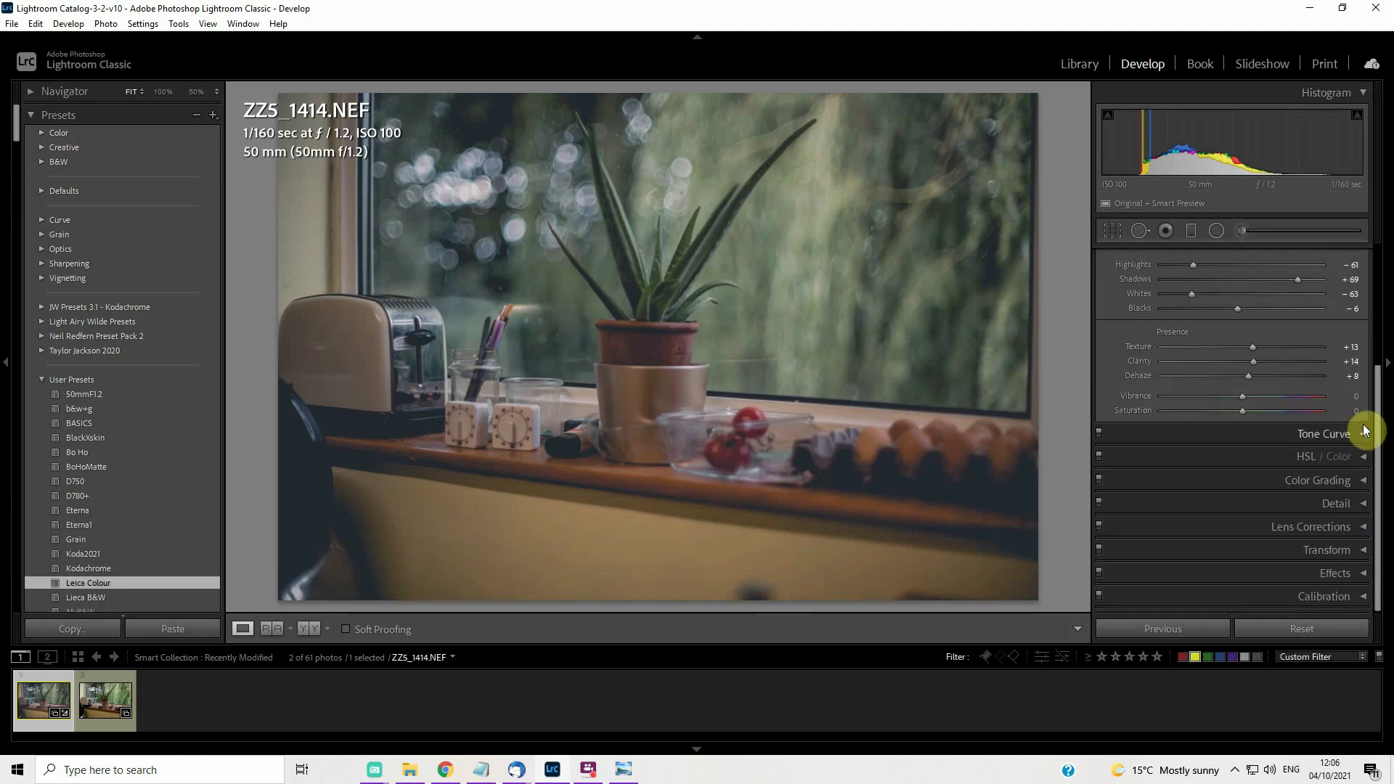
click(1366, 504)
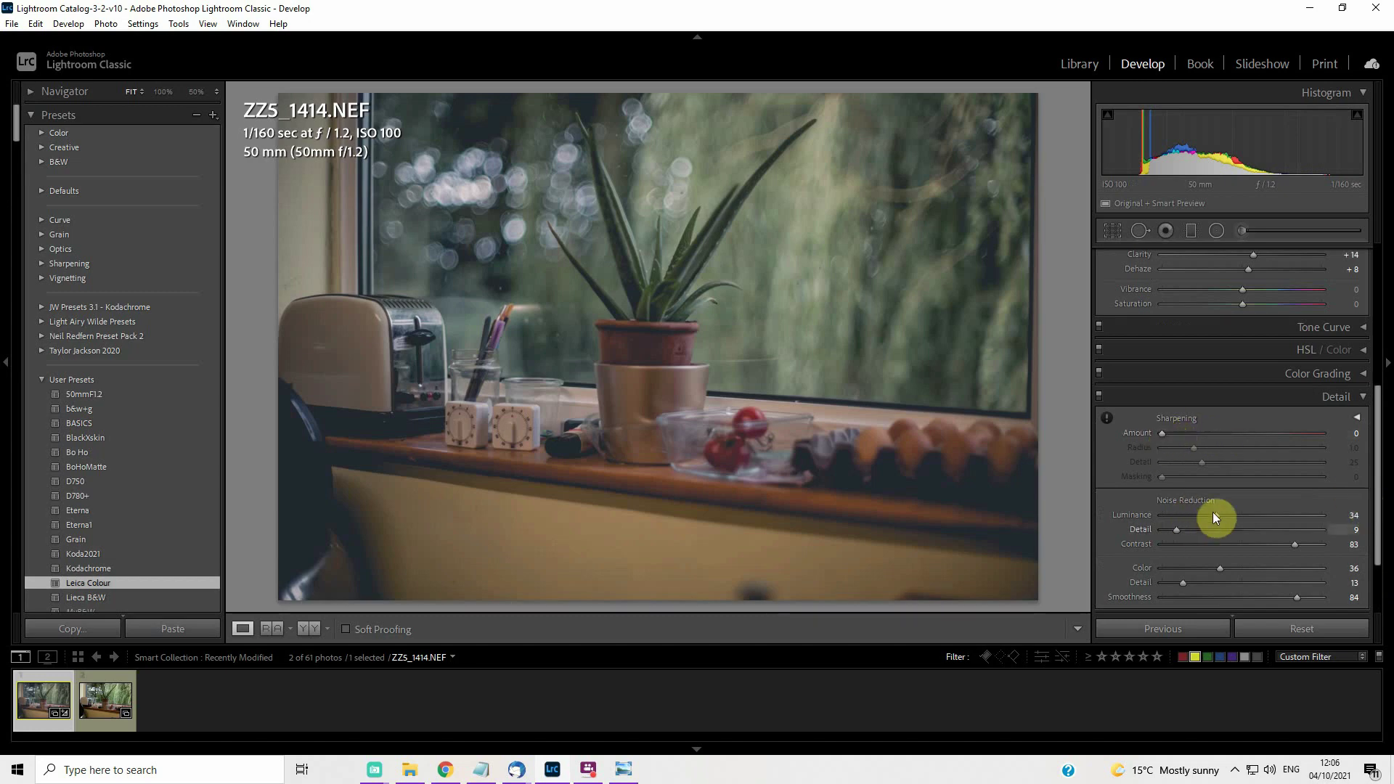
click(1365, 397)
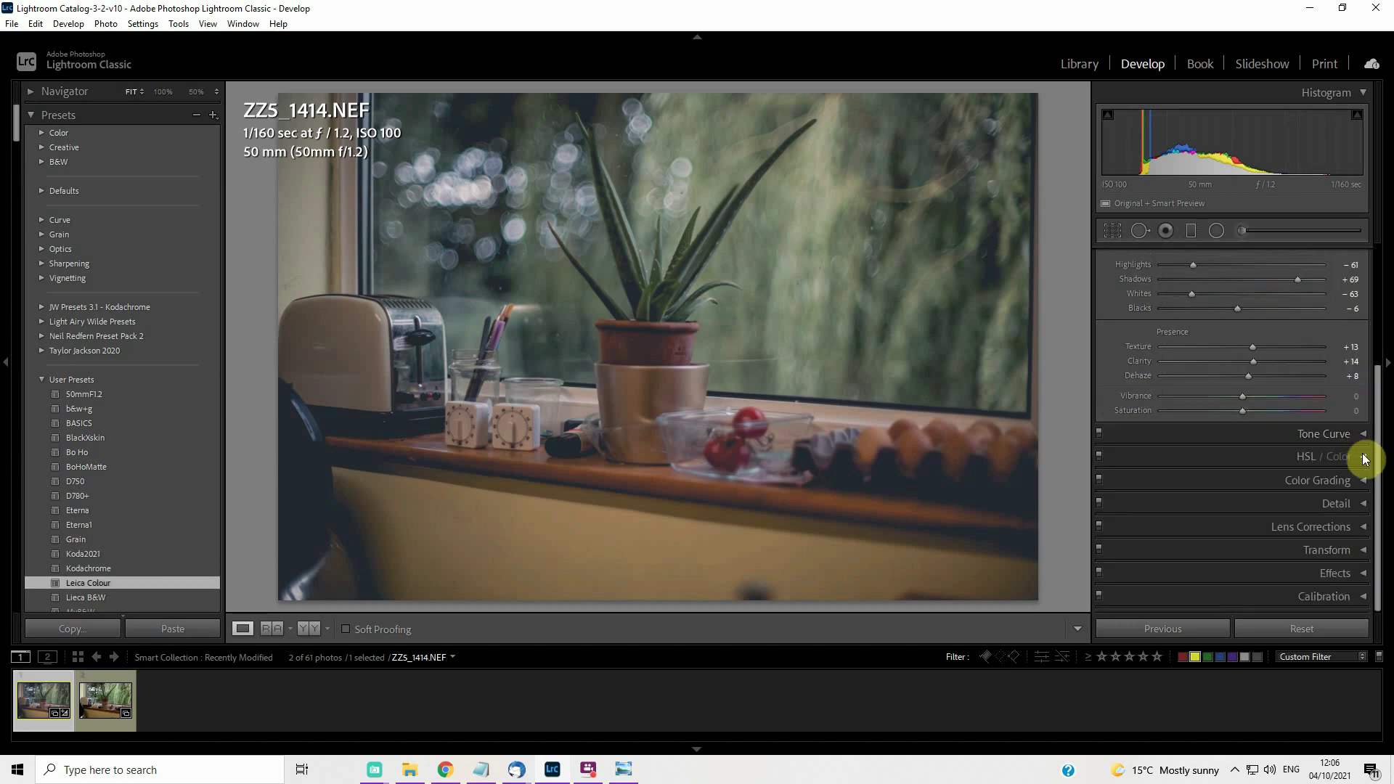
click(1365, 459)
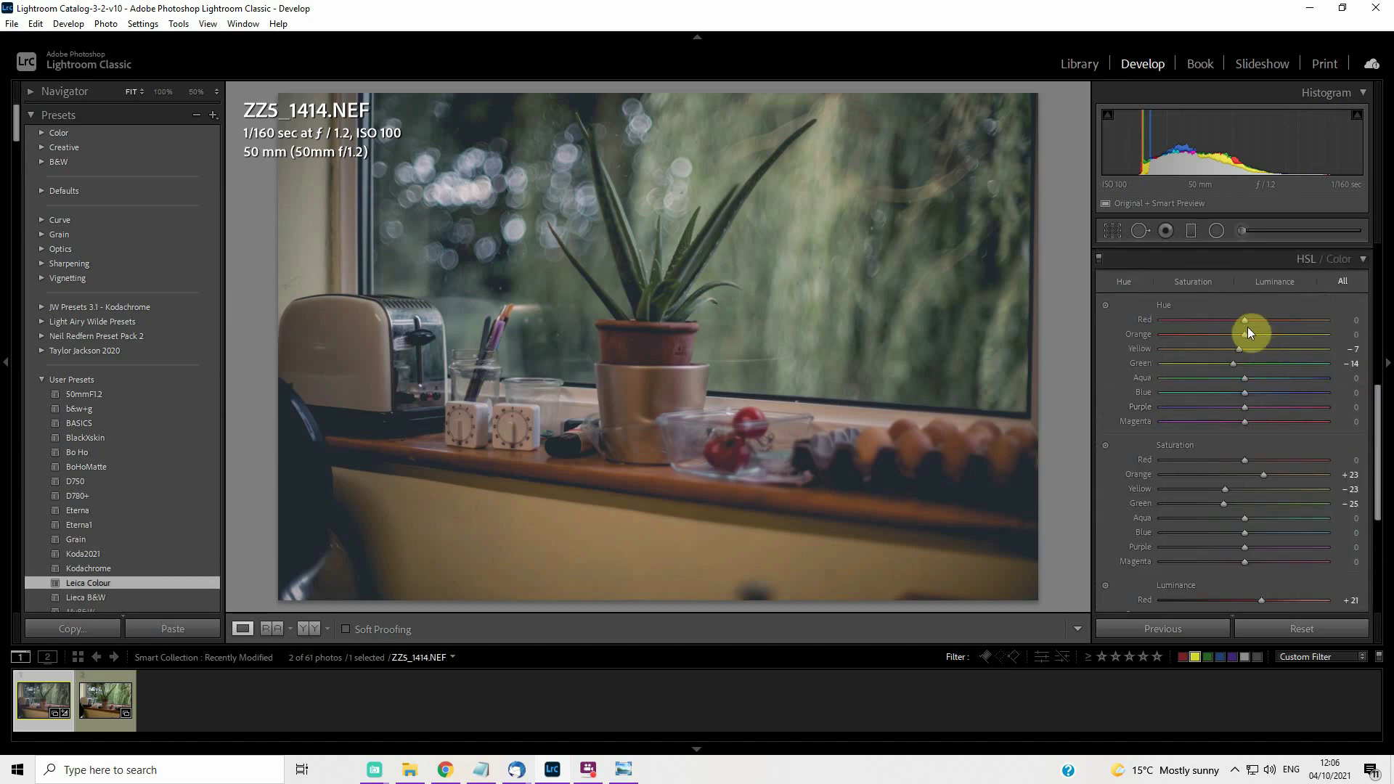
click(1362, 261)
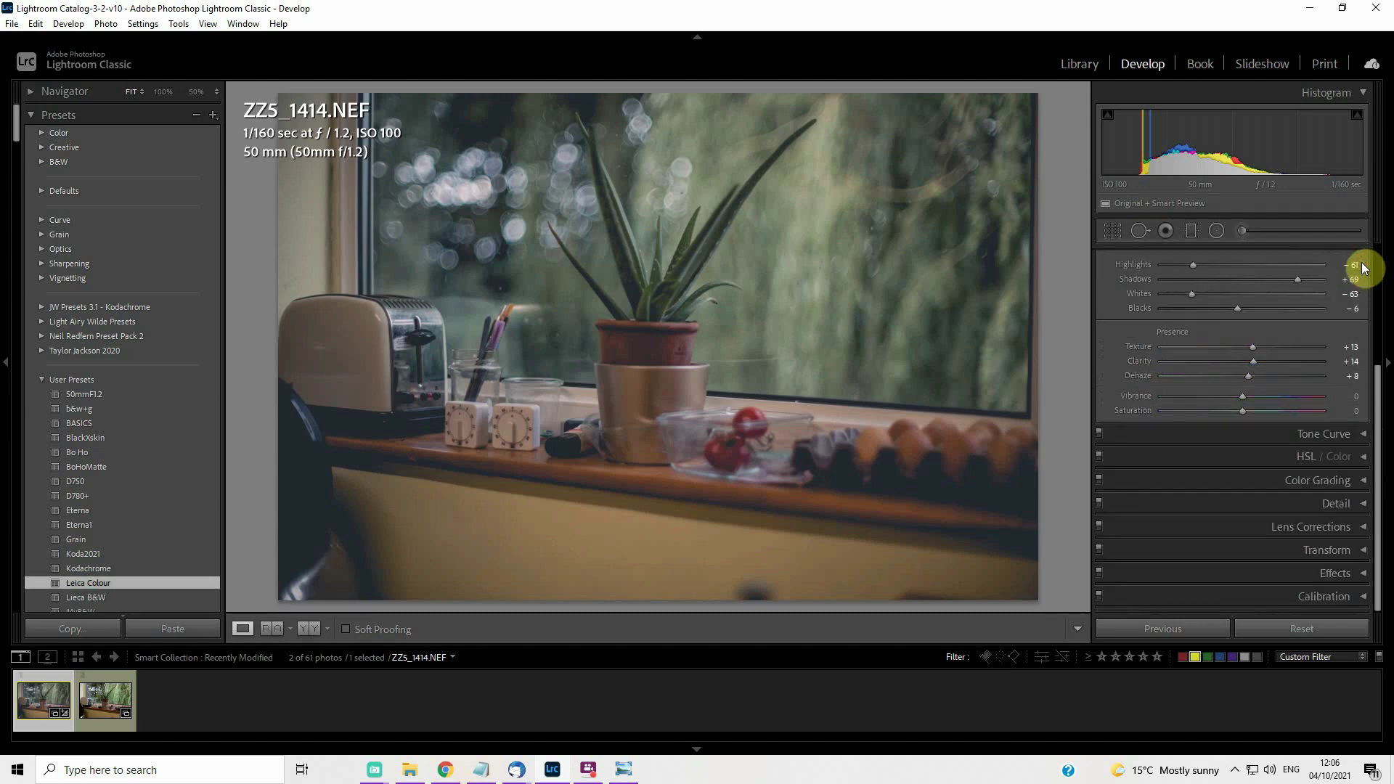
scroll(1289, 370, up, 5)
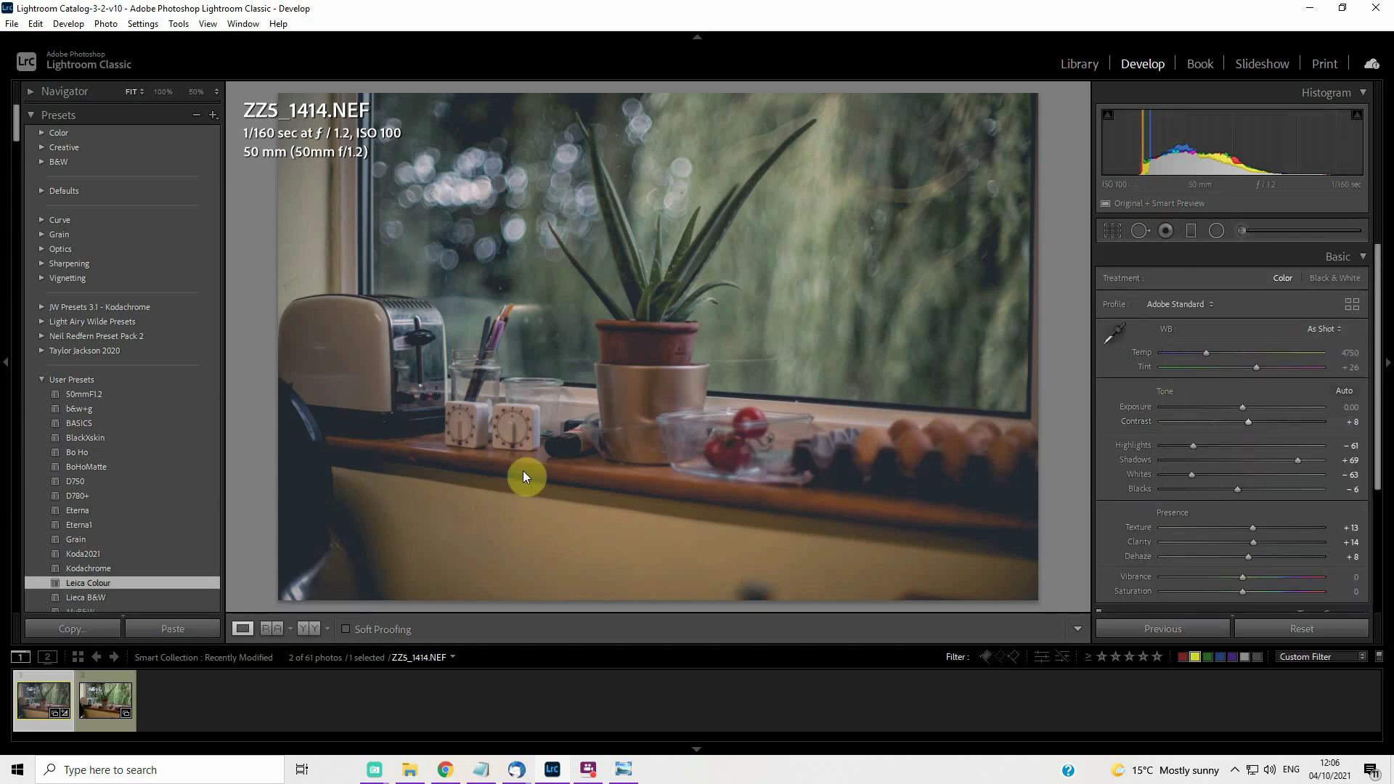
Step: Inspect the kitchen timers in ZZ5_1414.NEF at 100% with the preset applied
click(516, 425)
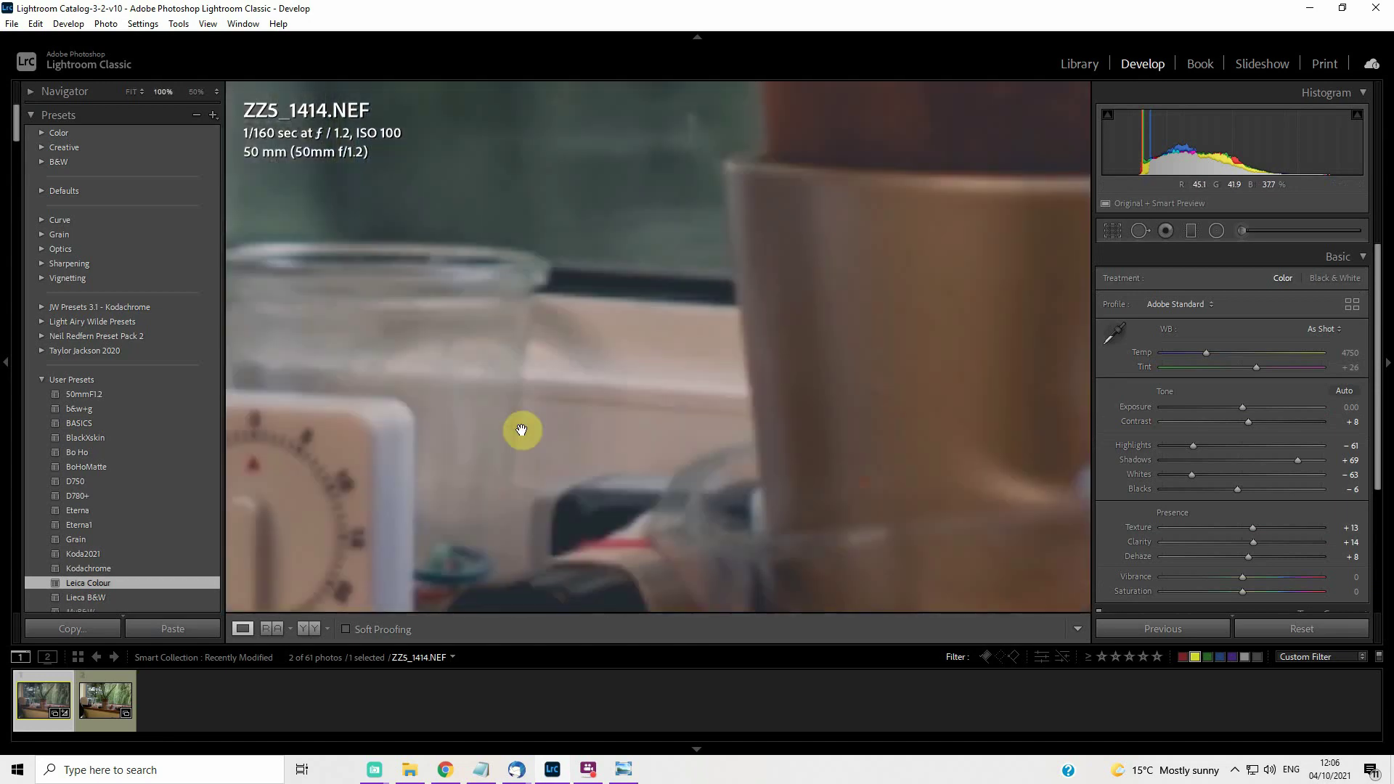
drag(418, 515, 688, 414)
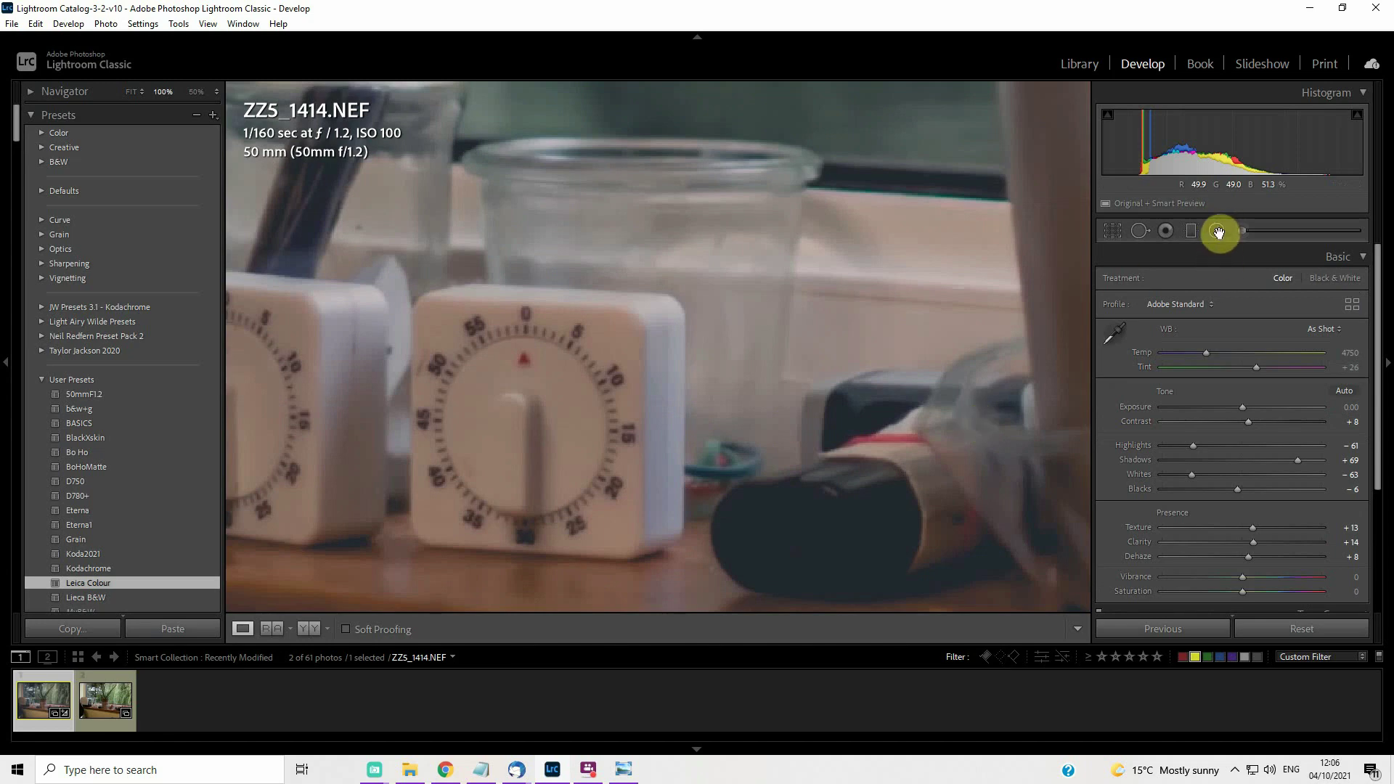
Step: Add a wide elliptical radial filter with the Leica effect over the windowsill in ZZ5_1414.NEF, centred on the right kitchen timer
click(961, 283)
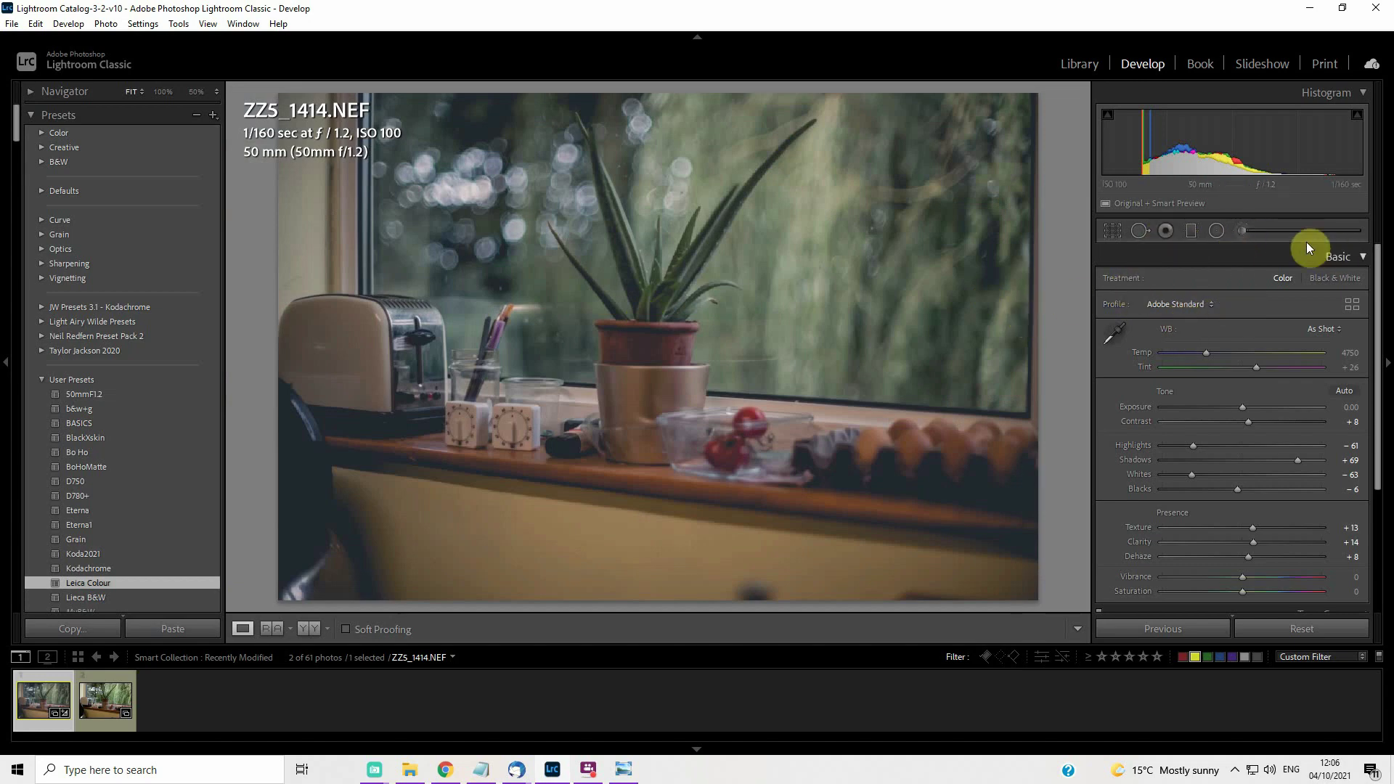
click(1219, 231)
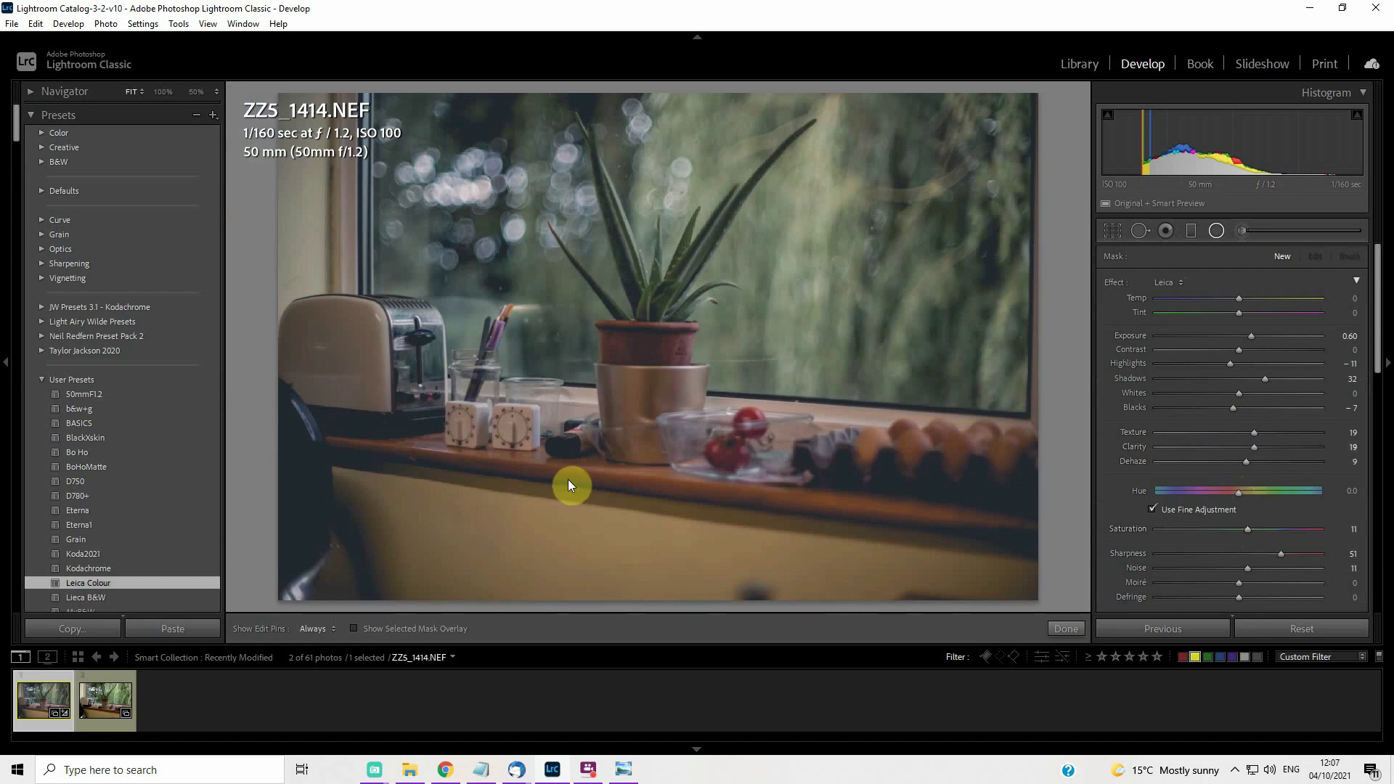
drag(508, 420, 1002, 523)
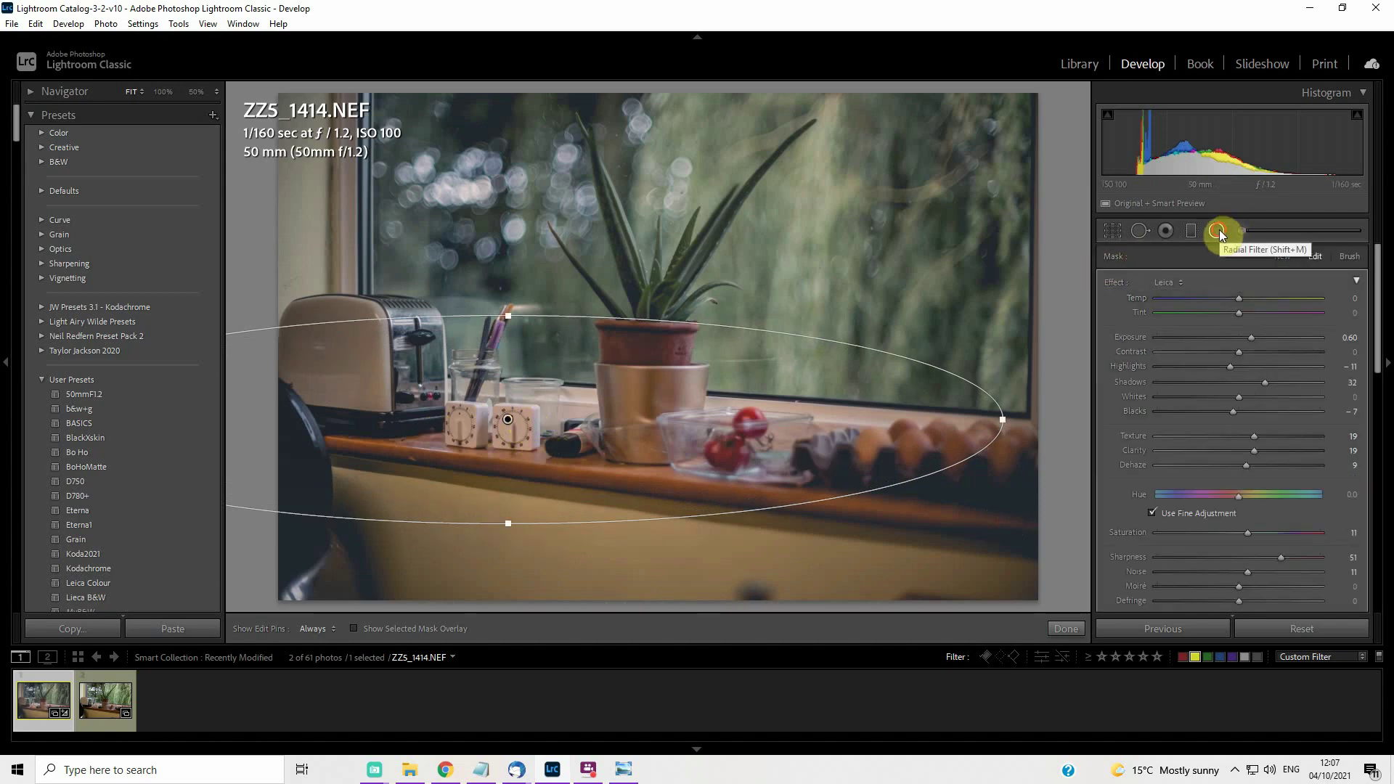
key(shift+m)
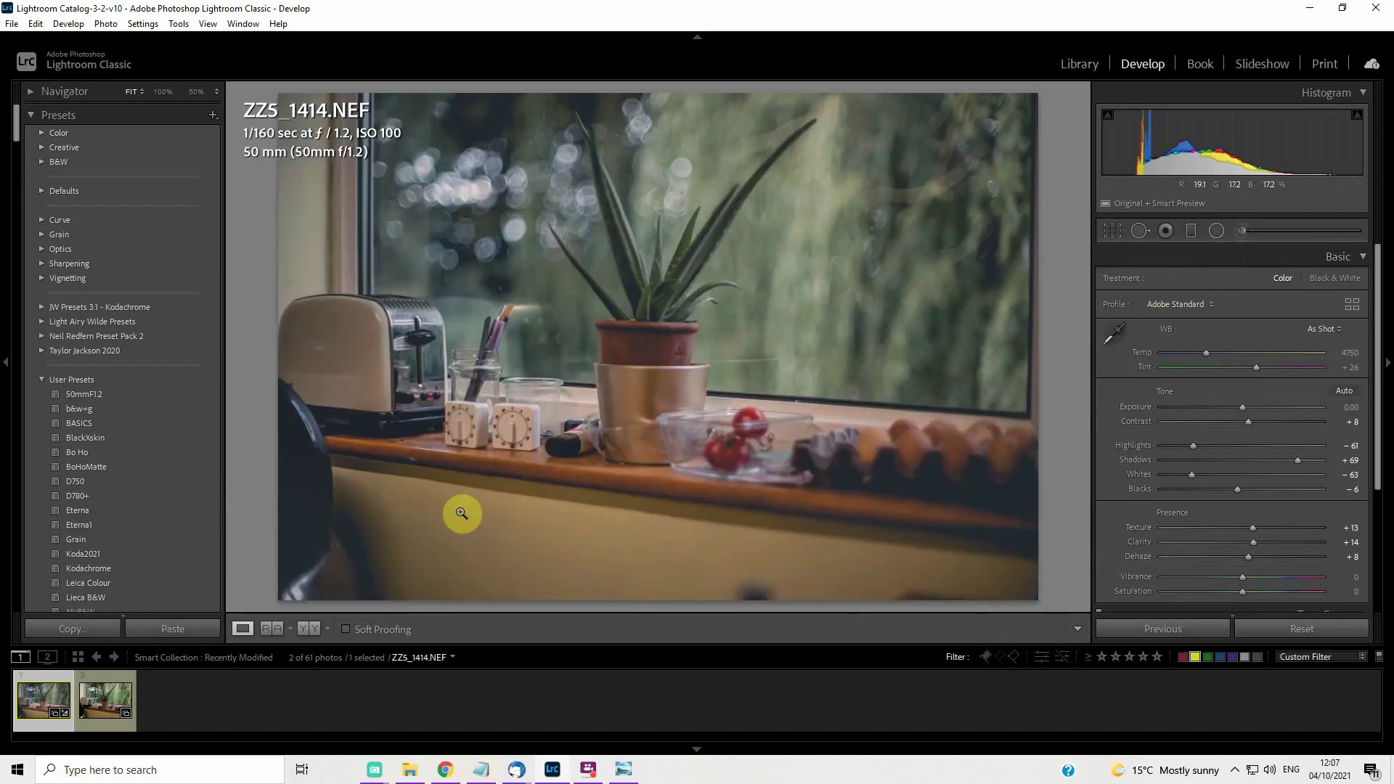
Step: Reapply the Leica Colour preset to ZZ5_1414.NEF and compare its kitchen timers at 100% with those in the unedited ZZ5_1415.NEF
click(514, 428)
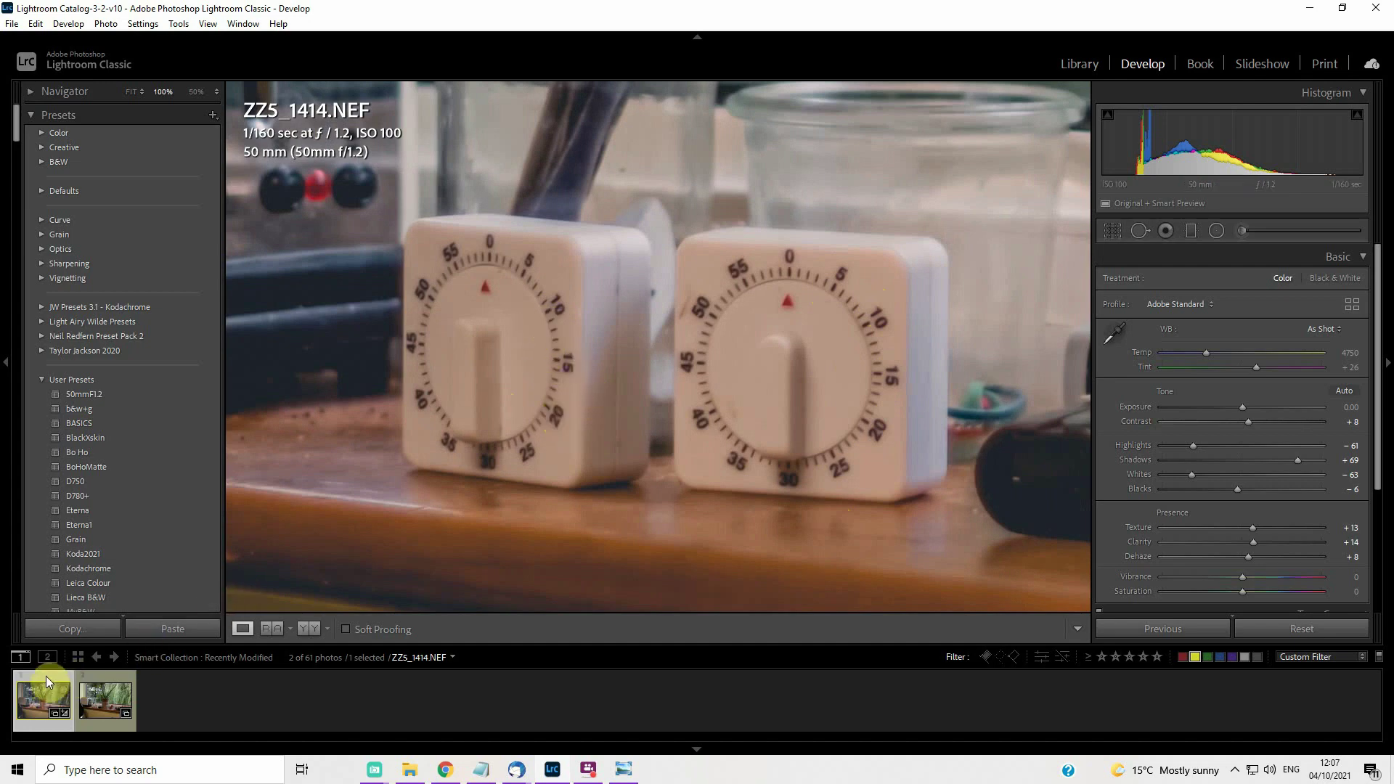
key(z)
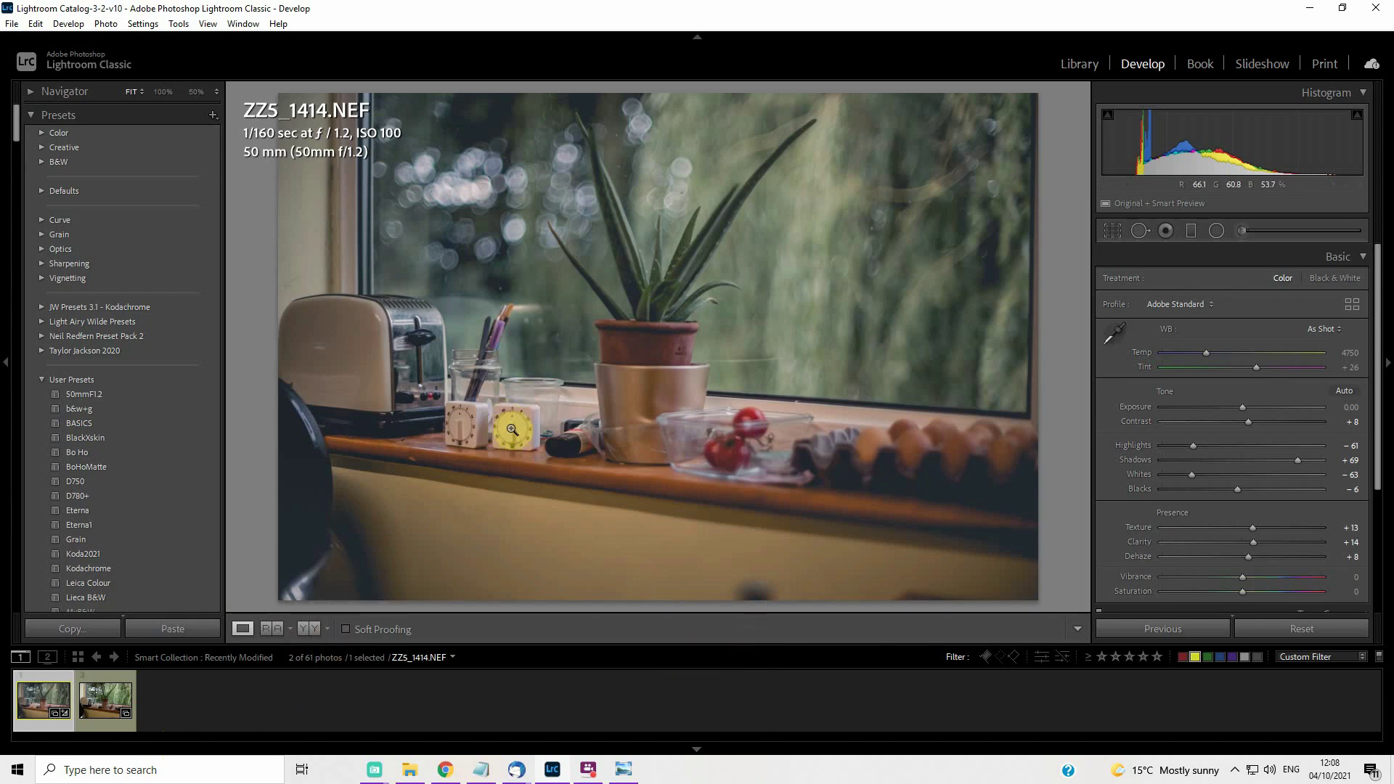
drag(509, 428, 782, 440)
click(87, 583)
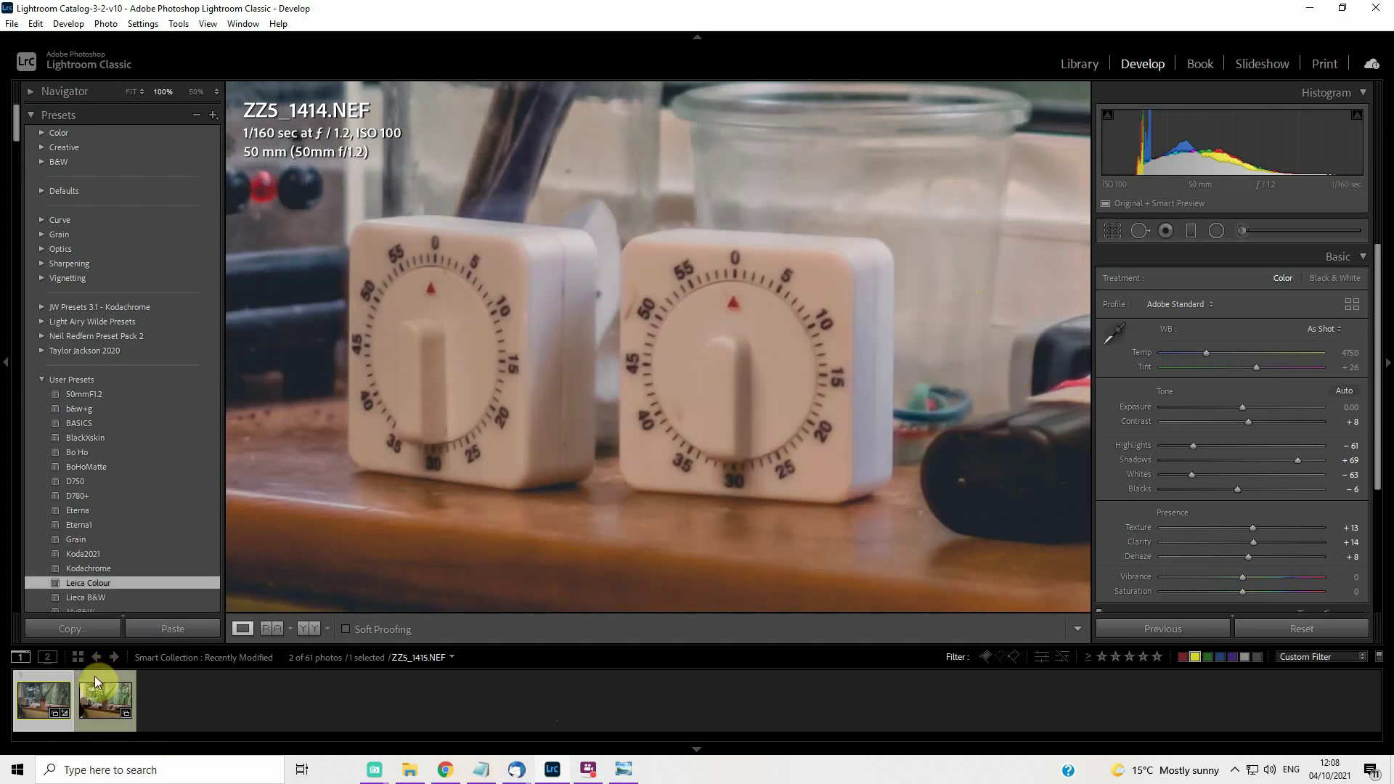
click(95, 677)
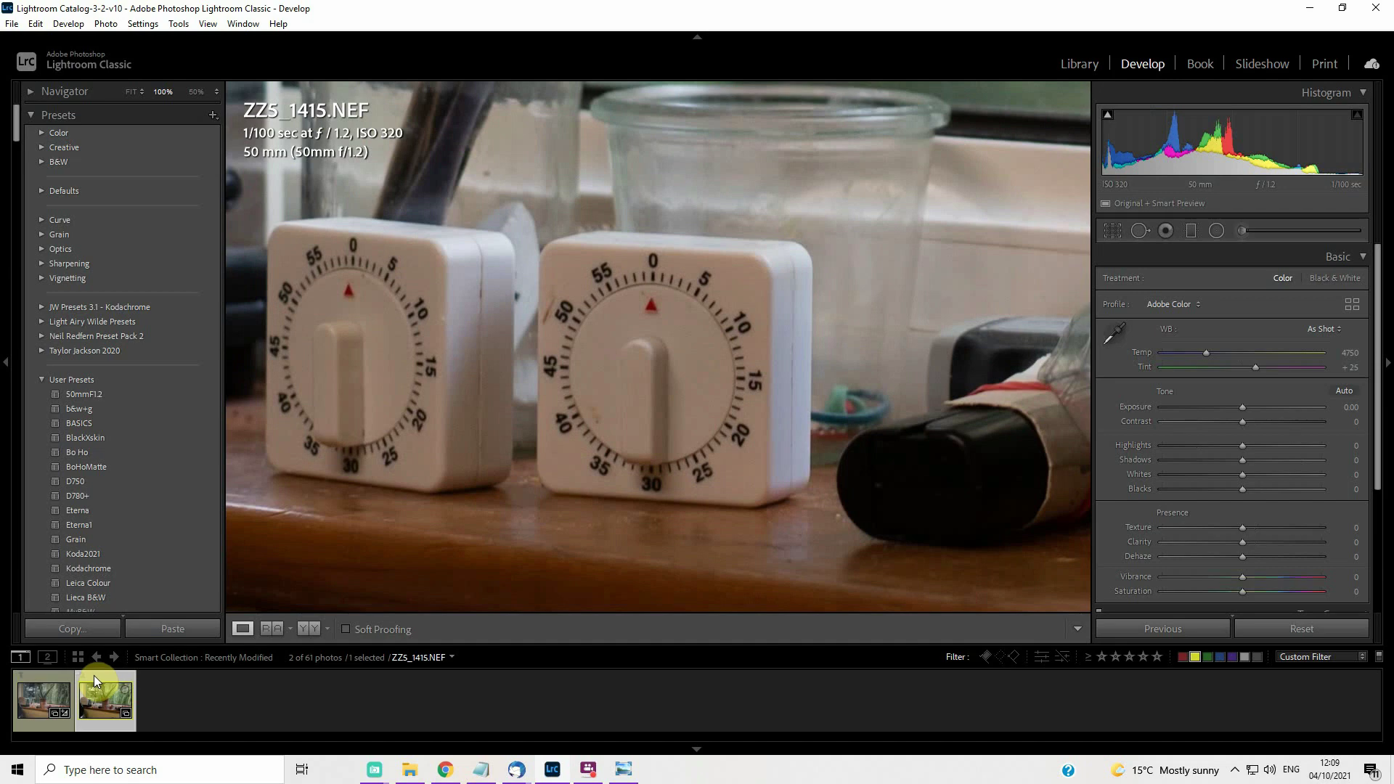
click(47, 676)
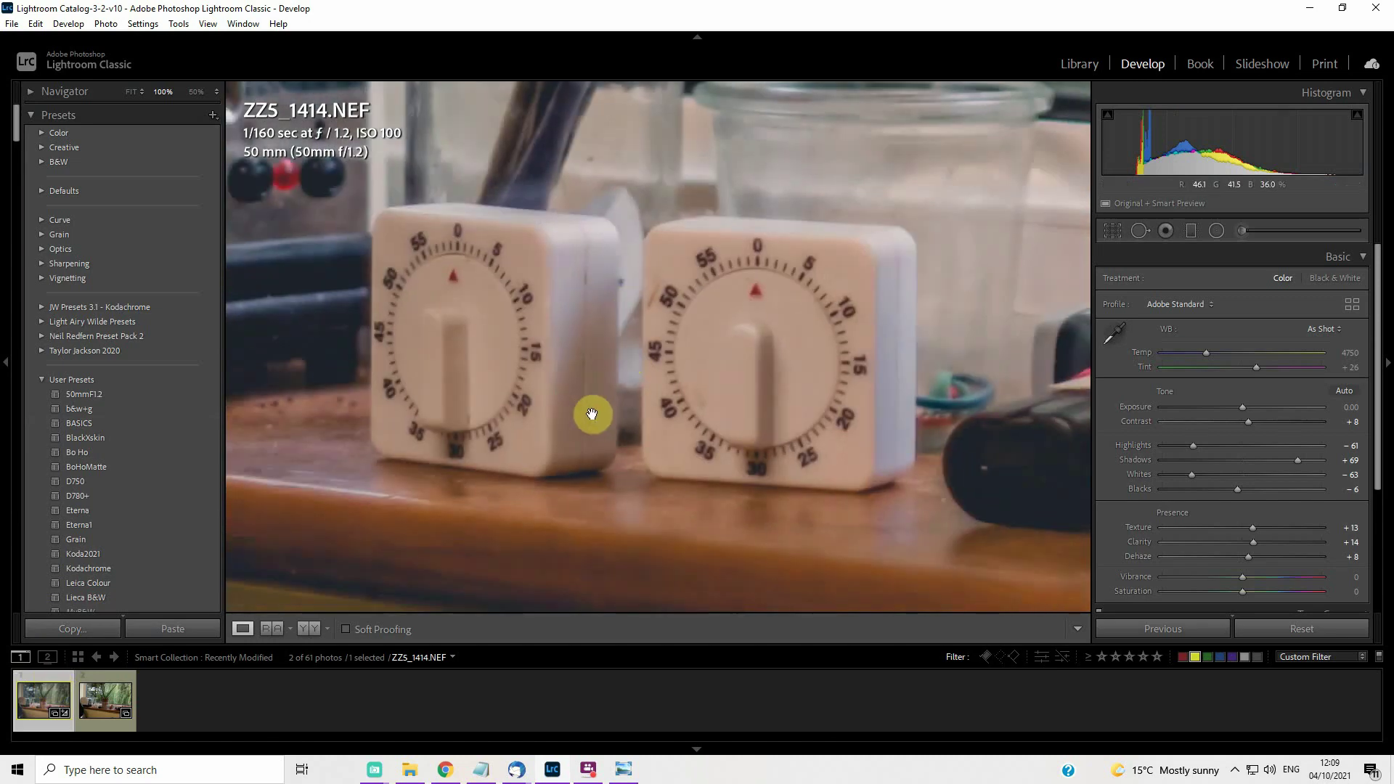
Step: Apply the b&w+g user preset to ZZ5_1414.NEF and show the whole photo
click(90, 407)
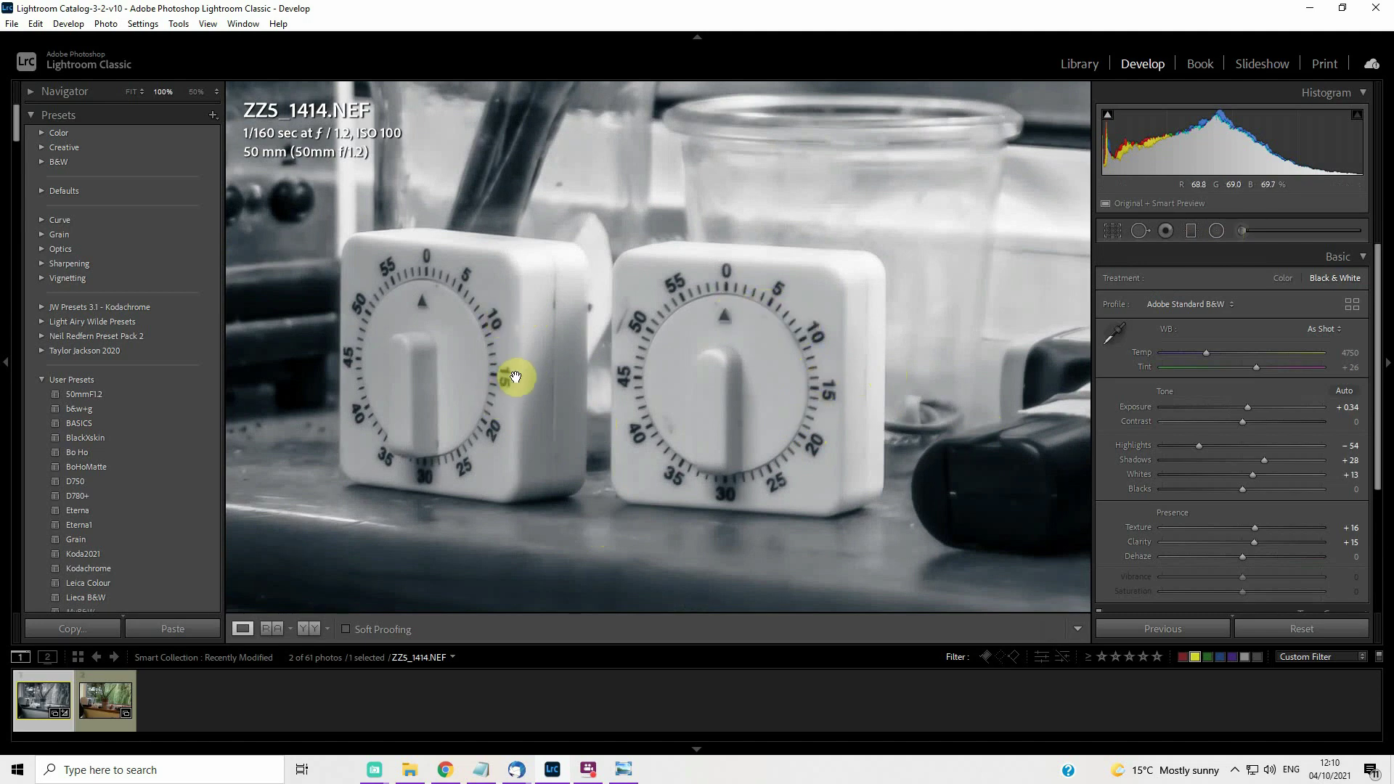
click(548, 382)
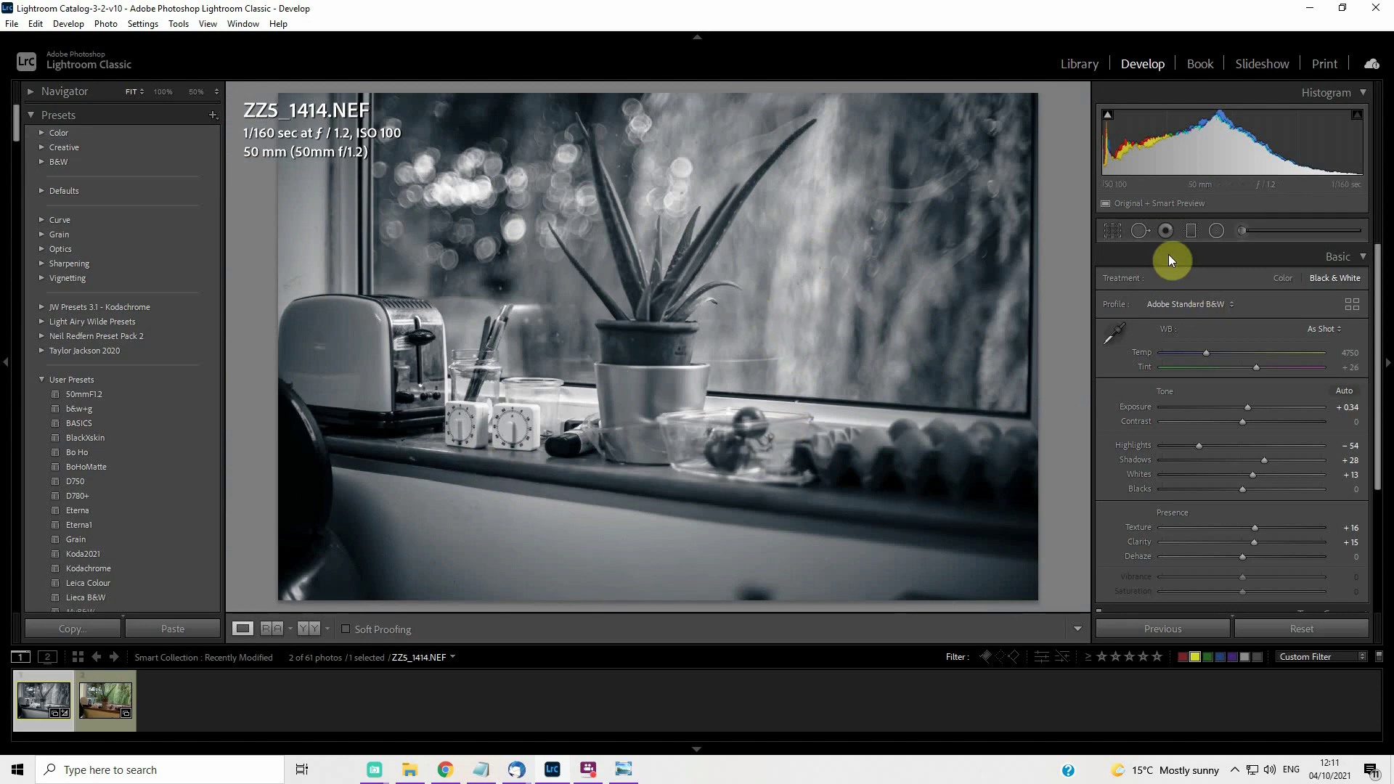
Step: Crop ZZ5_1414.NEF tighter at the original aspect ratio, trimming the right and bottom edges while keeping the toaster, timers and plant
click(1113, 231)
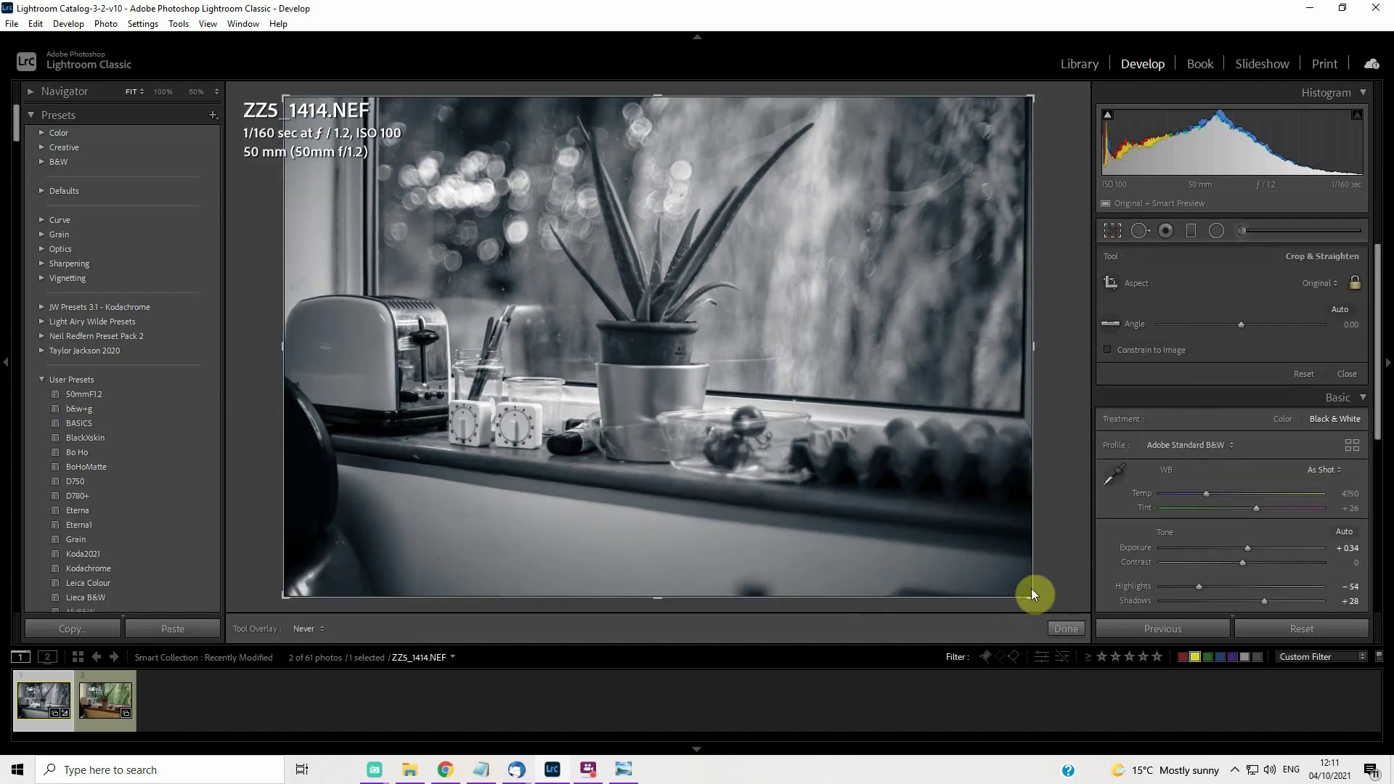
drag(1034, 594, 1029, 592)
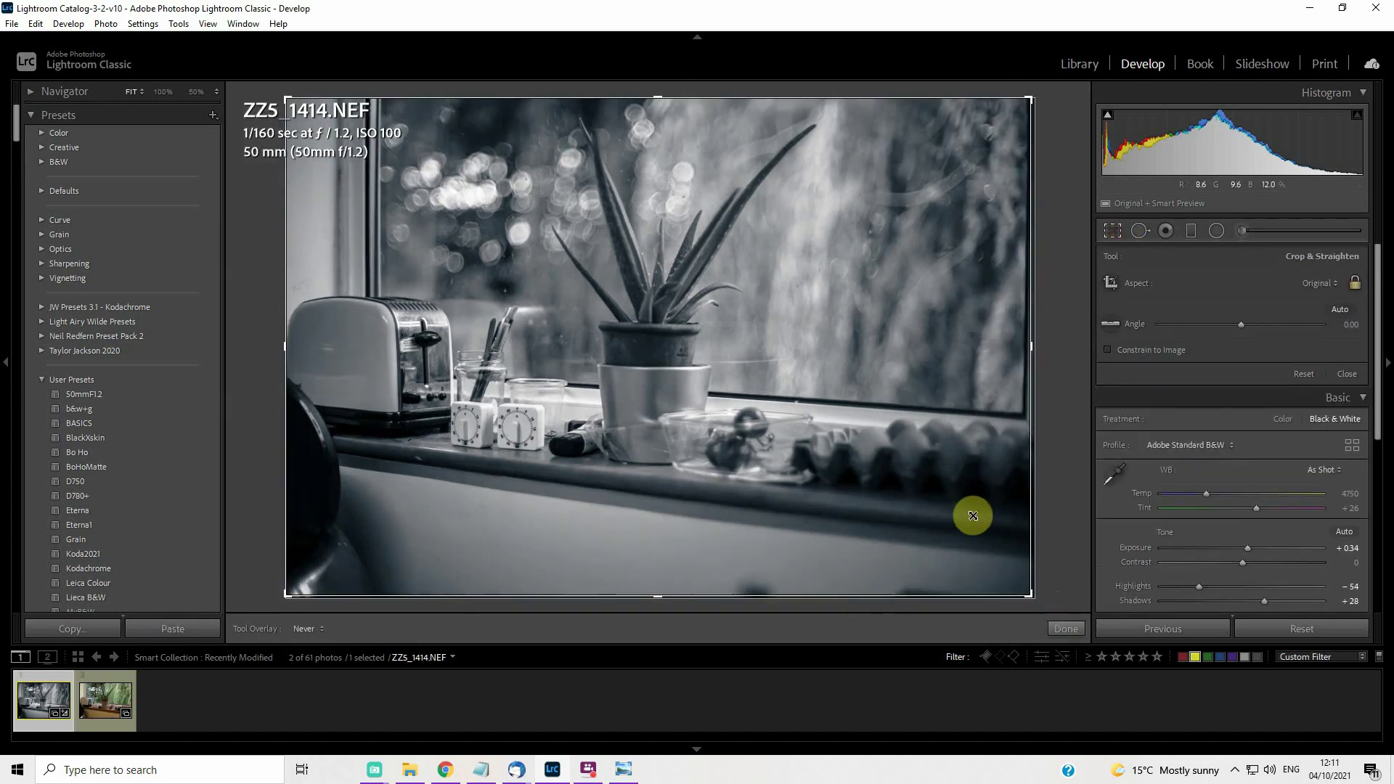
drag(972, 515, 982, 548)
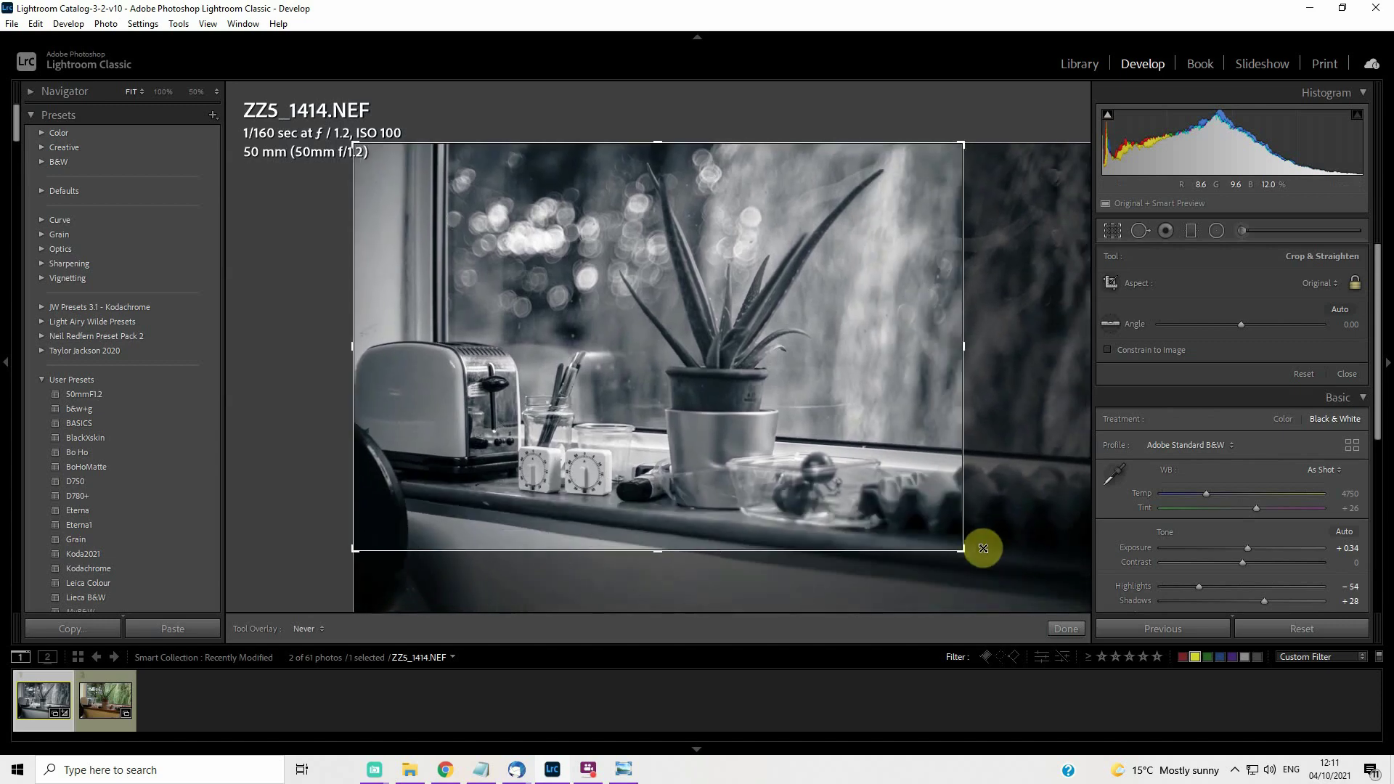
click(1112, 231)
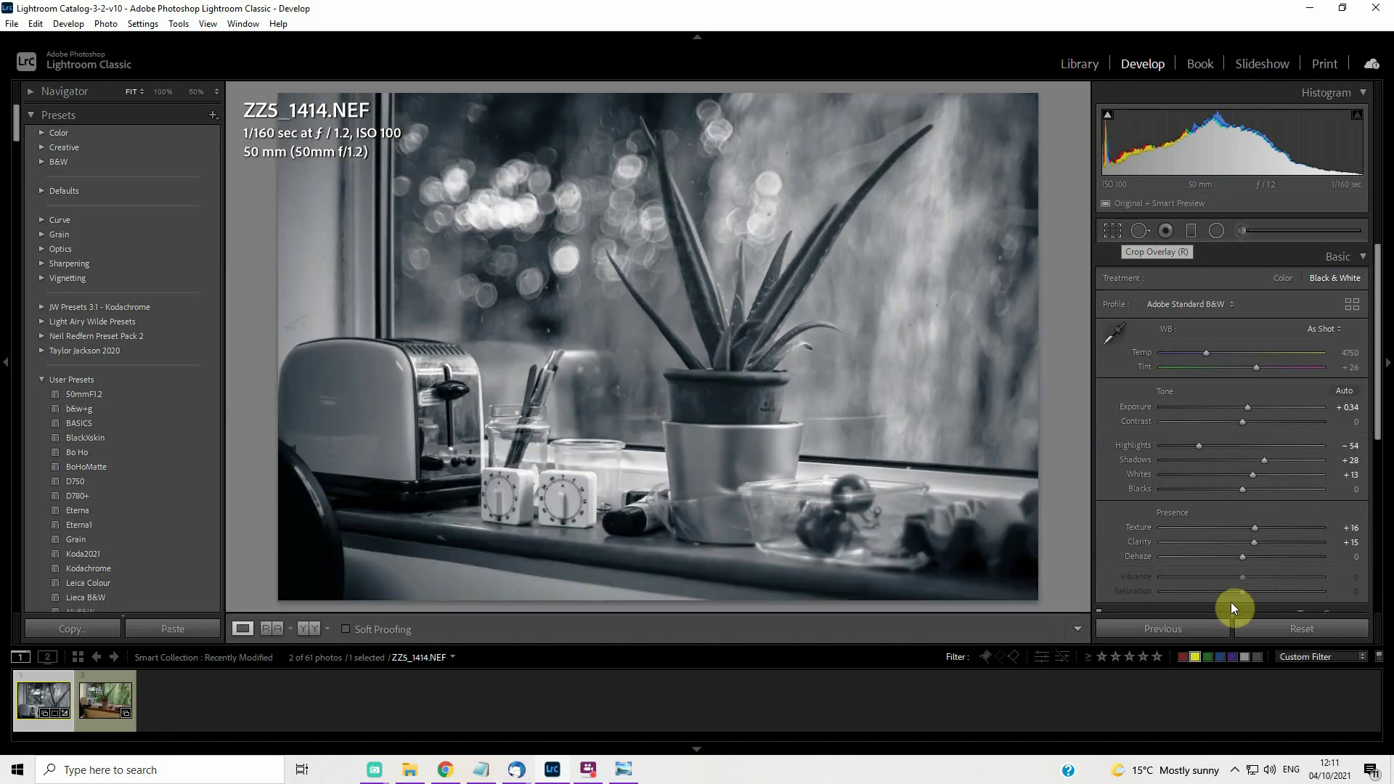